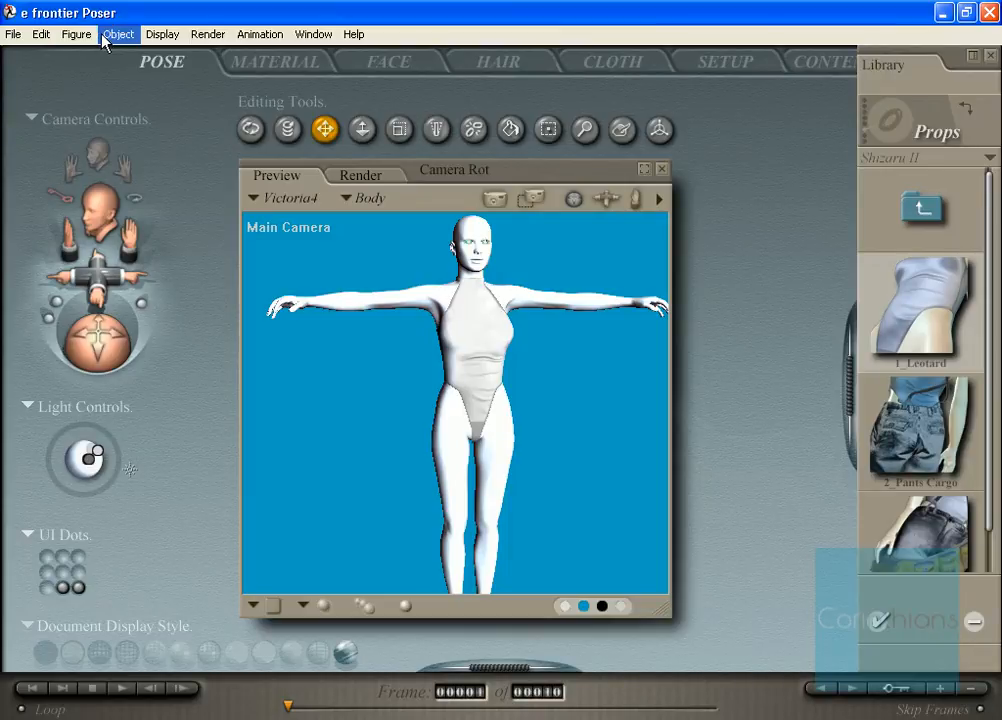
Check the figure's inverse kinematics options for its legs and arms, and open the Joint Editor
click(104, 38)
mouse_move(76, 34)
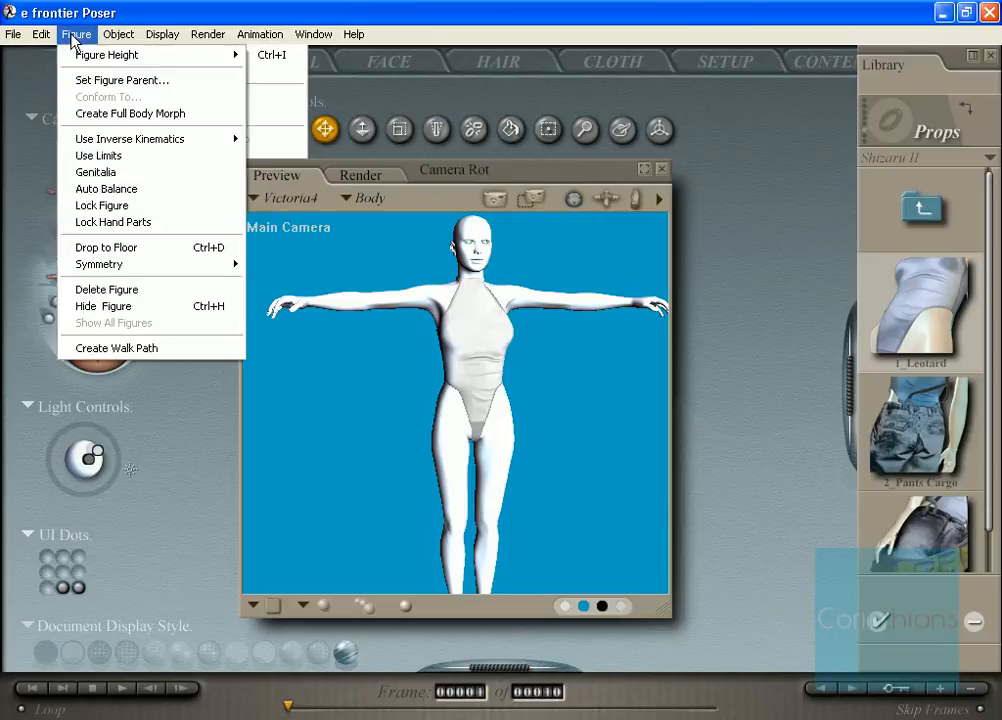
mouse_move(170, 142)
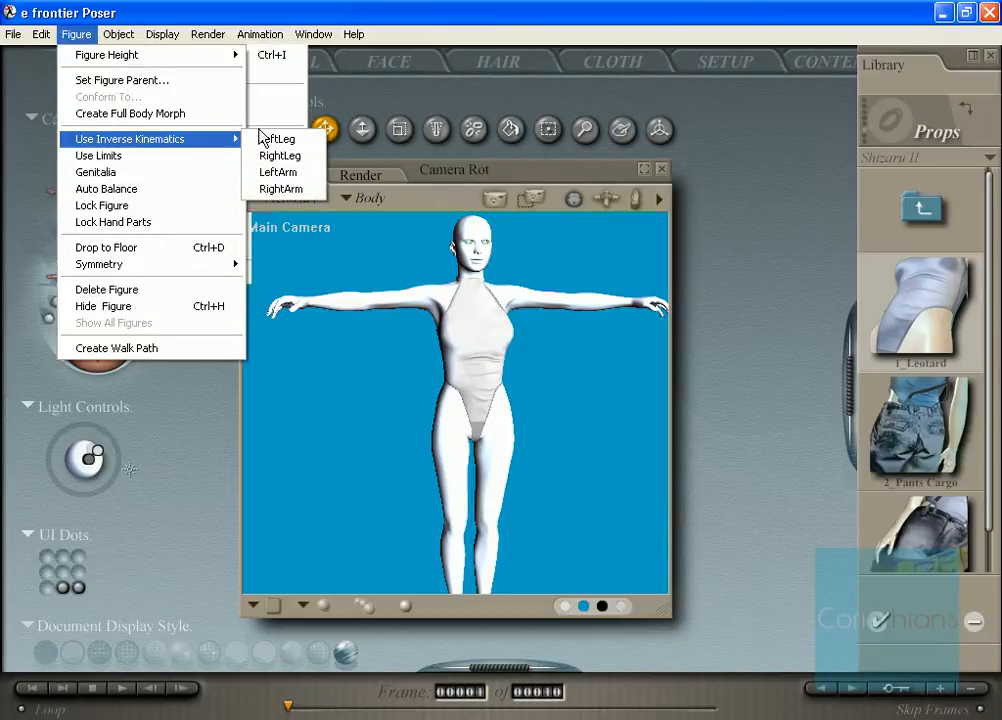
click(785, 205)
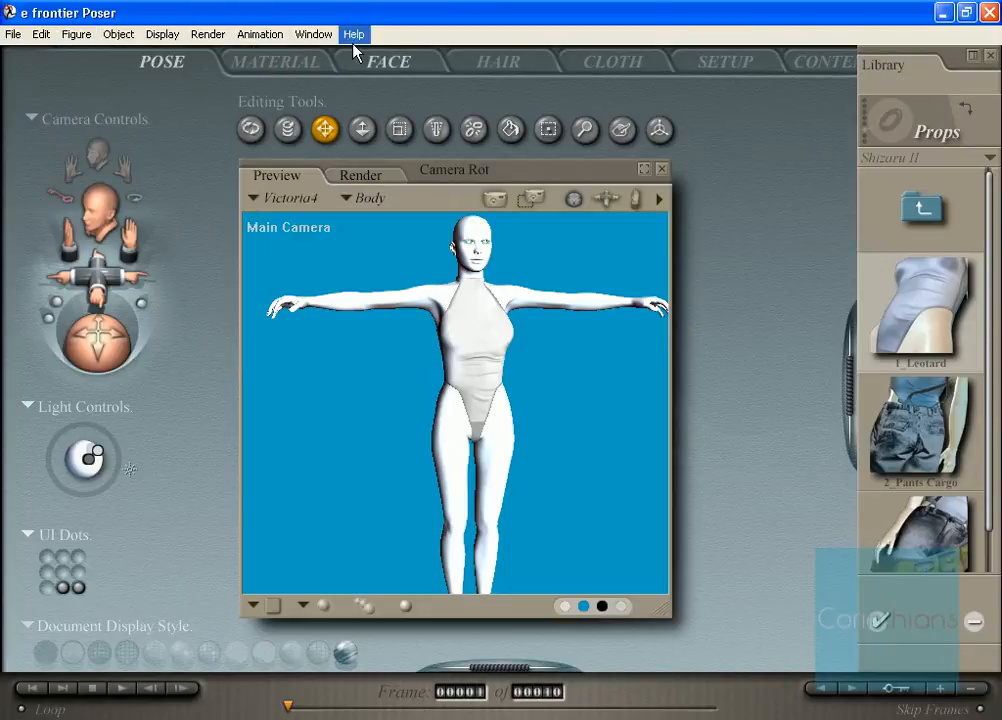
click(313, 34)
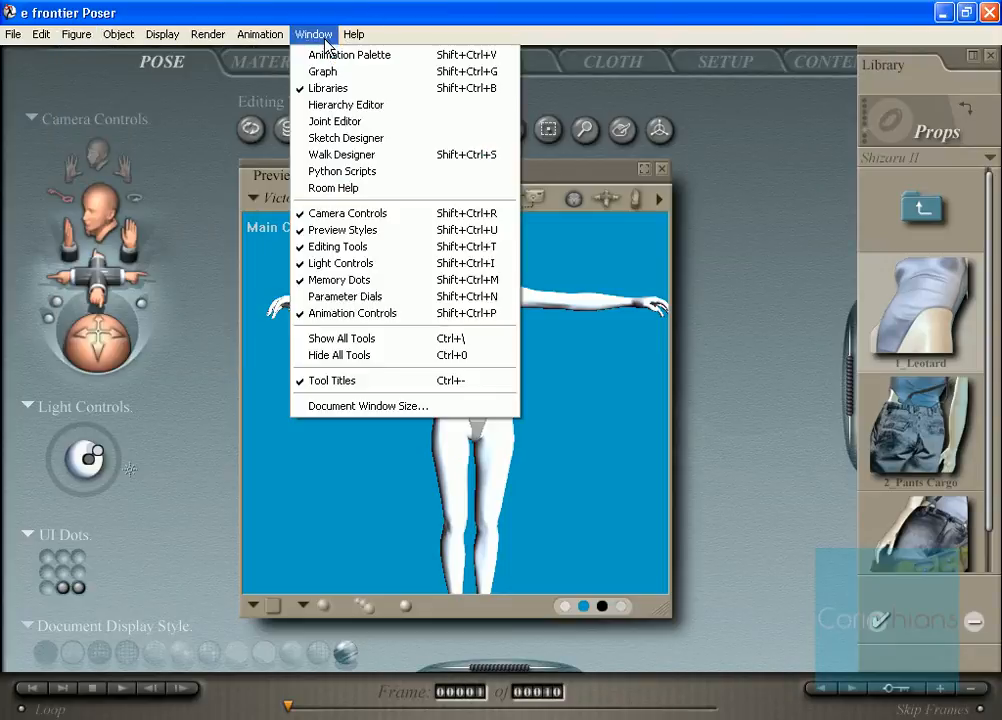
click(340, 122)
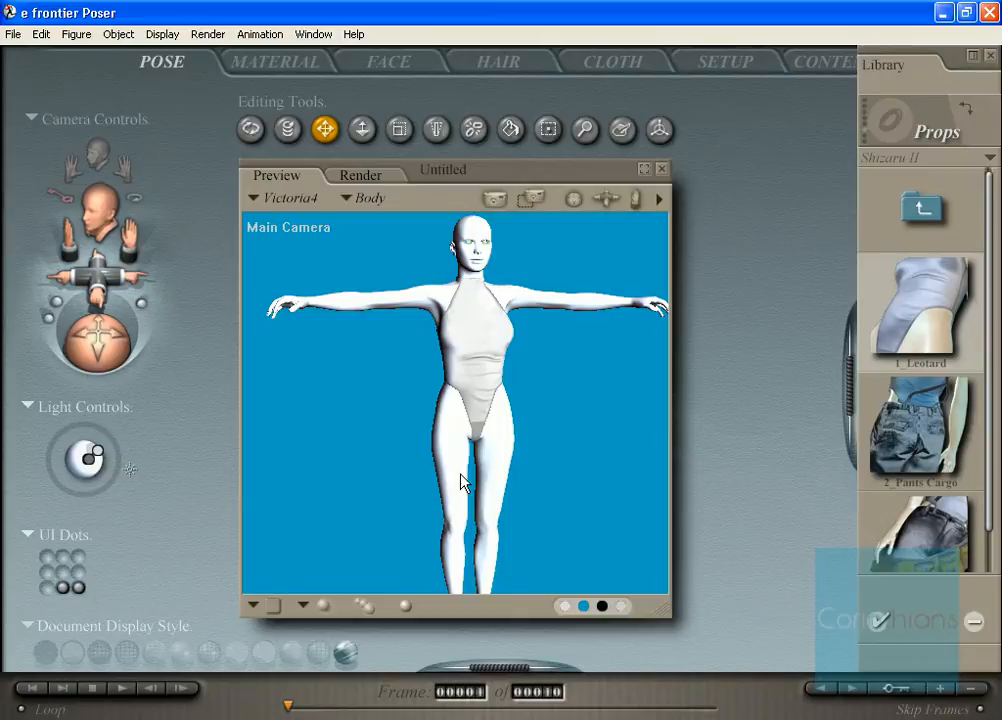
Move the leotard off the body at frame 10 to inspect the figure underneath, undo that move and return to frame 1
click(715, 714)
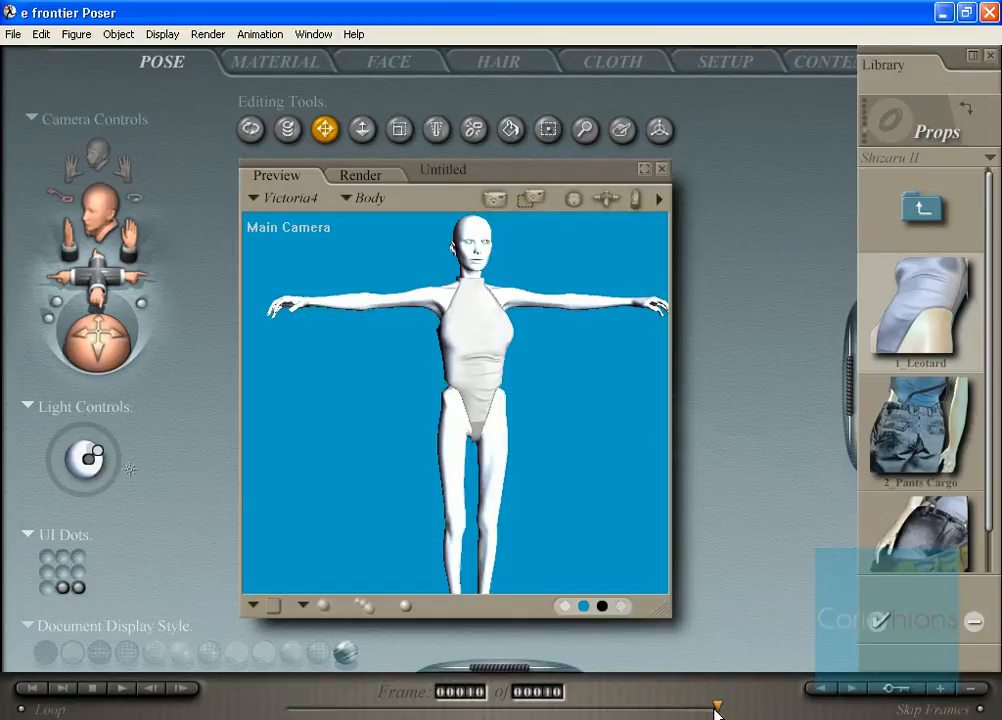
drag(459, 365, 461, 362)
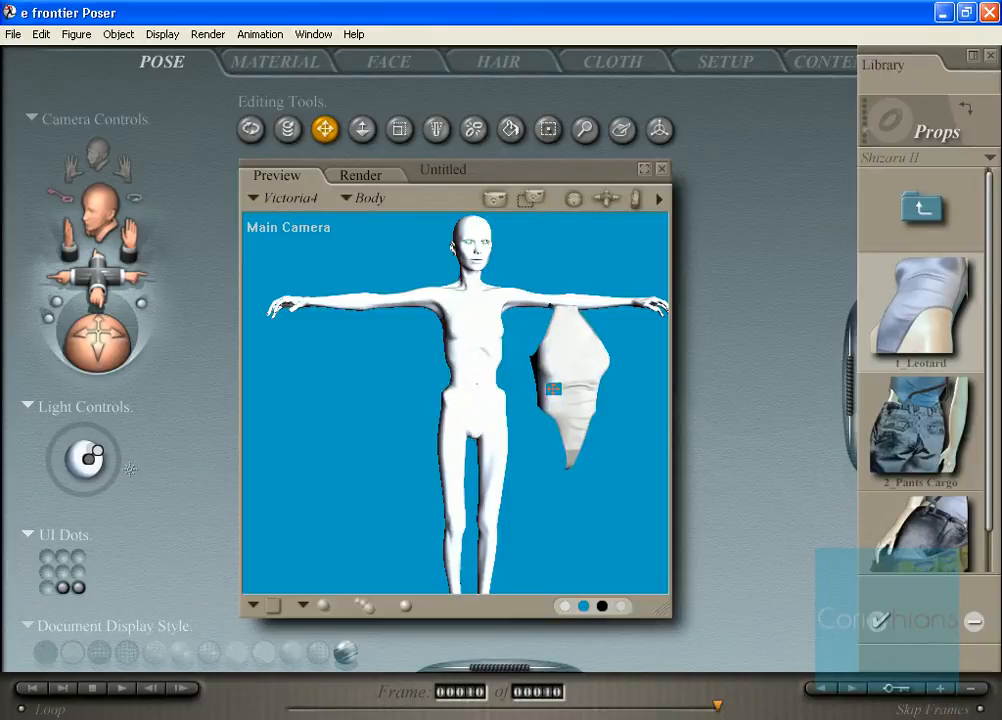
click(555, 397)
key(ctrl+z)
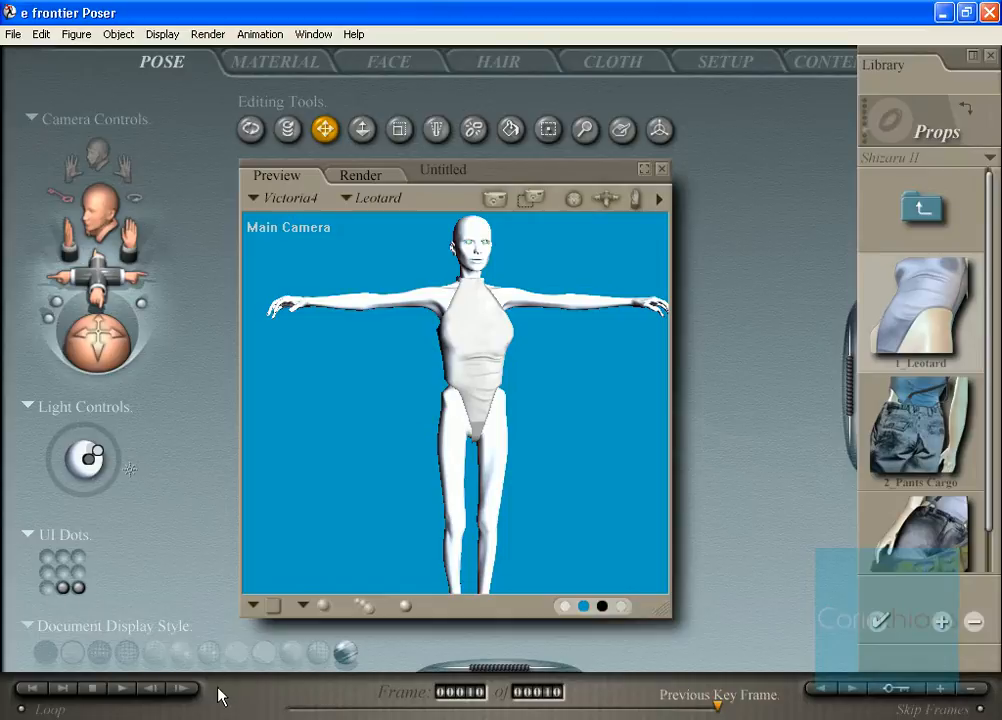
click(292, 711)
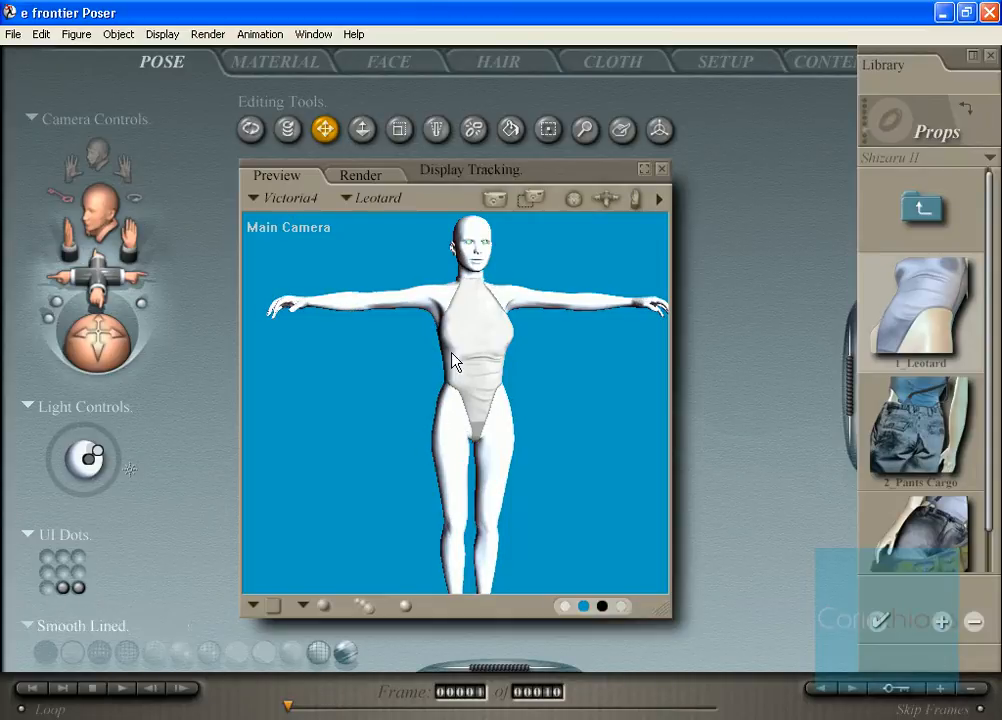
Set Victoria4's full-body Emaciated morph to 1 at frame 1 and close the body's parameter window
double_click(383, 307)
click(46, 103)
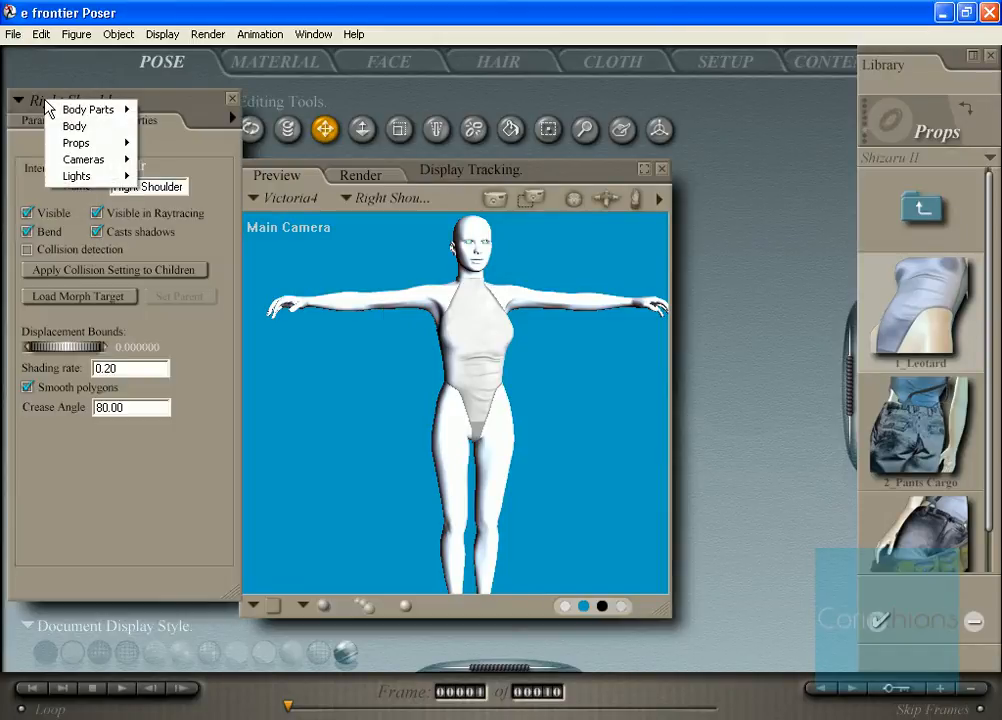
click(56, 127)
click(55, 124)
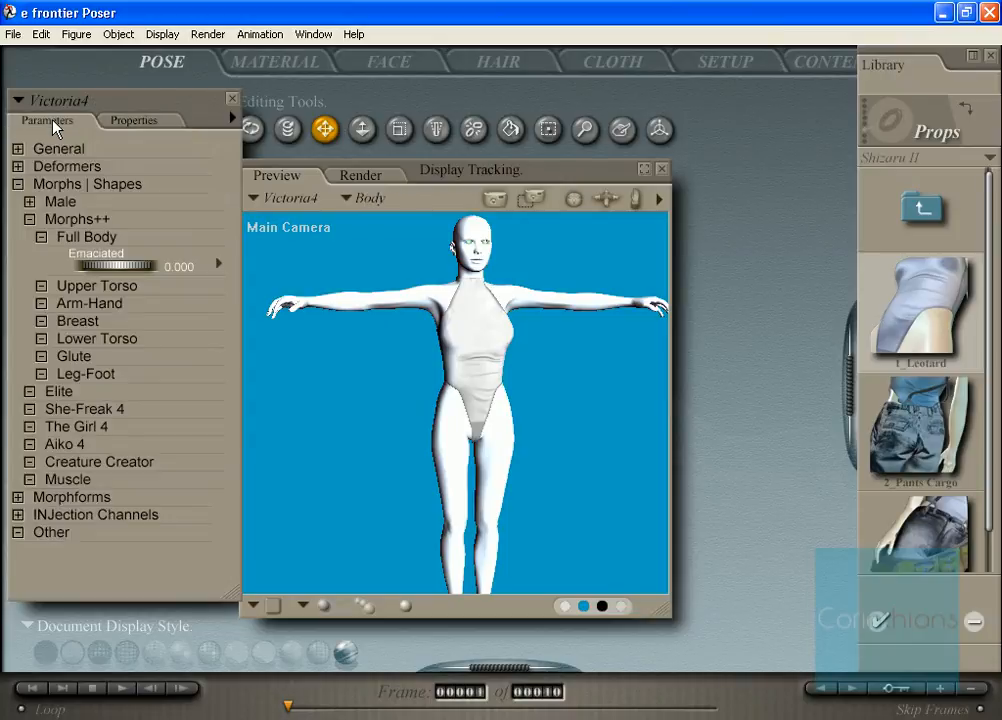
click(174, 270)
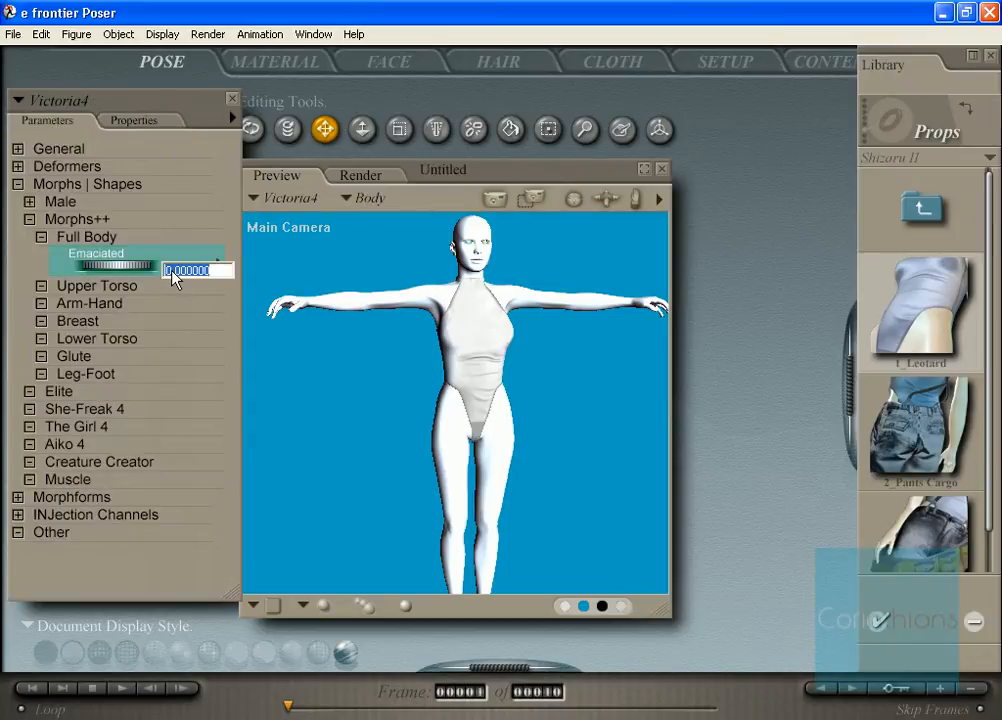
text(1)
key(Return)
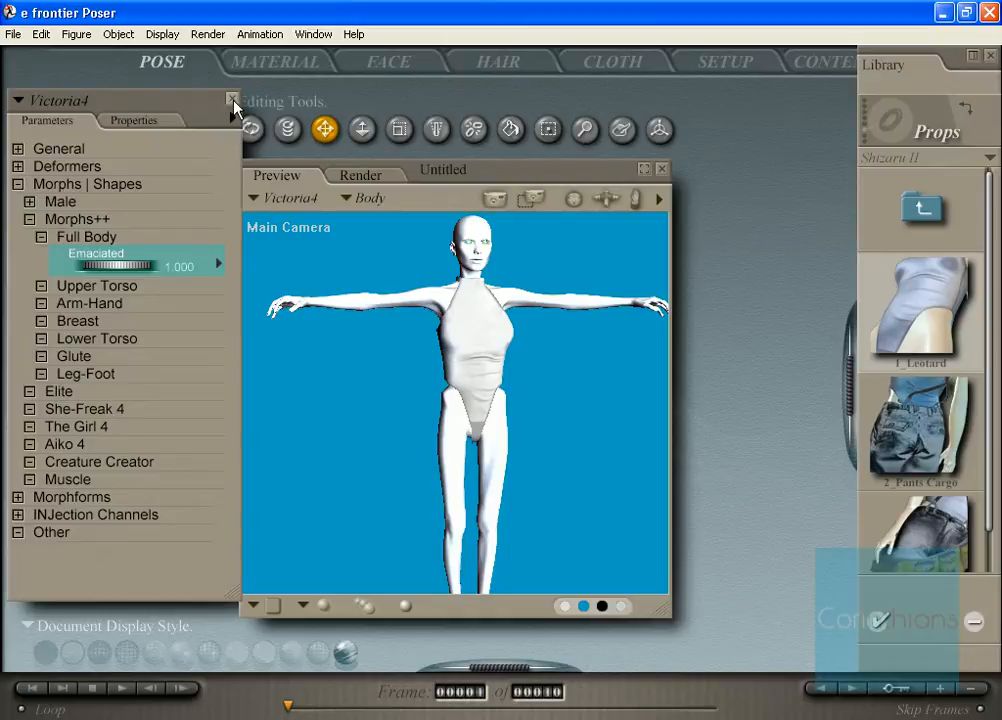
click(232, 99)
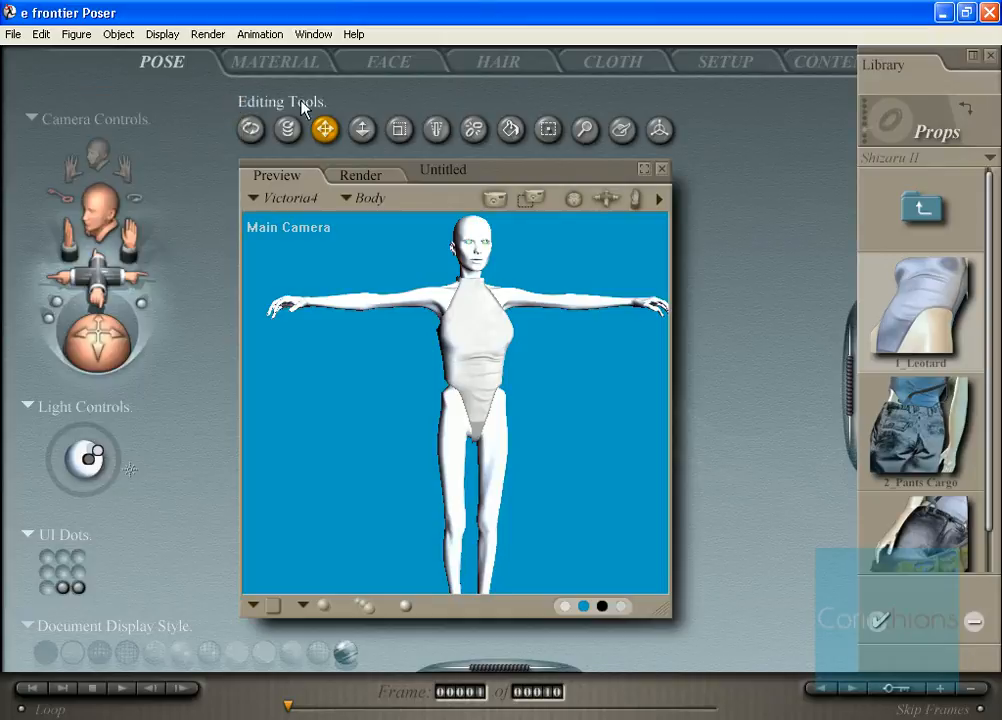
Create a new cloth simulation in the Cloth room with end frame 10
click(612, 64)
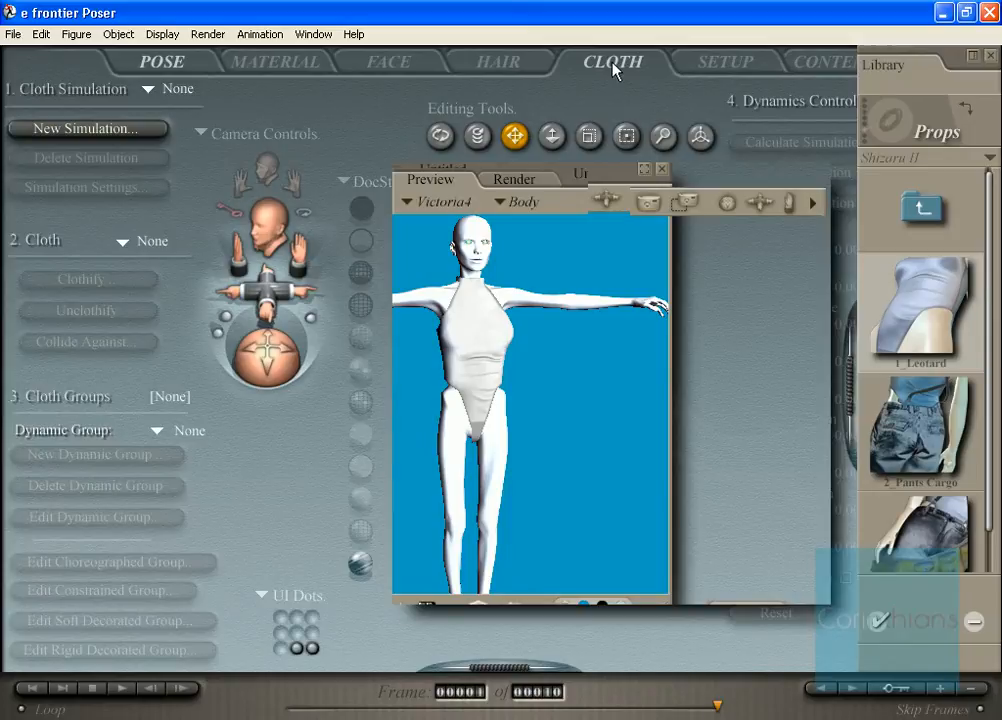
click(150, 130)
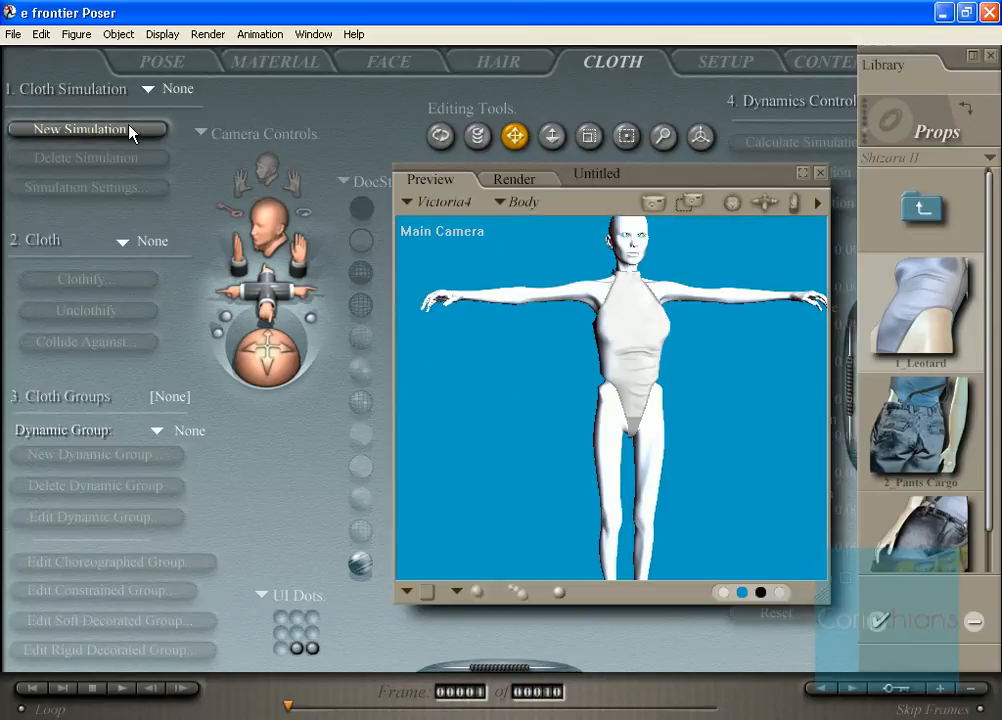
text(10)
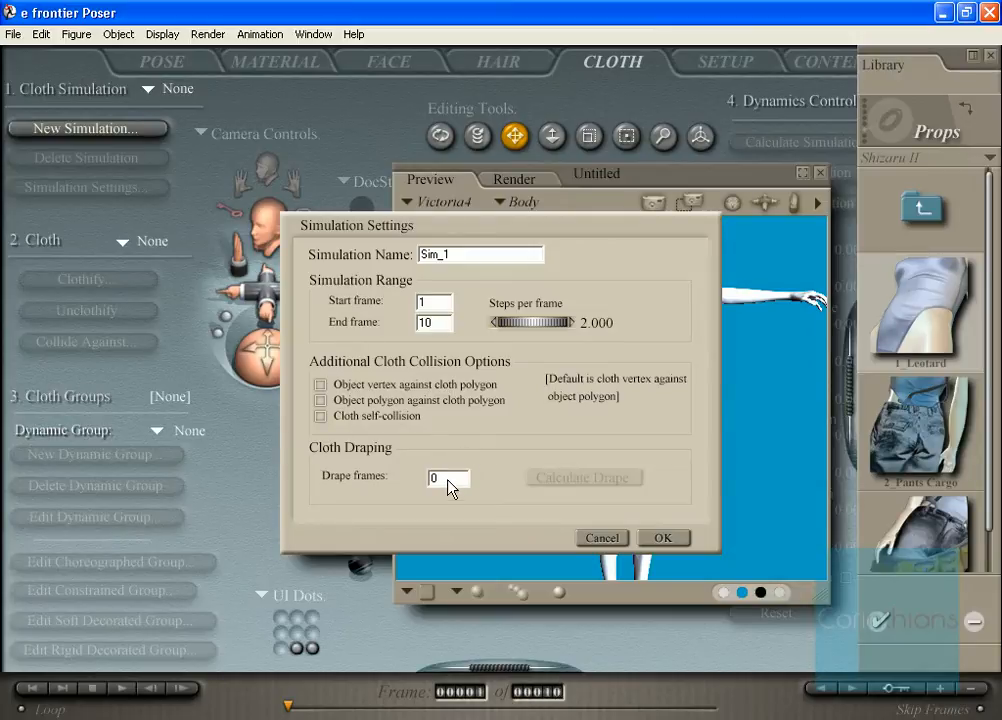
click(660, 538)
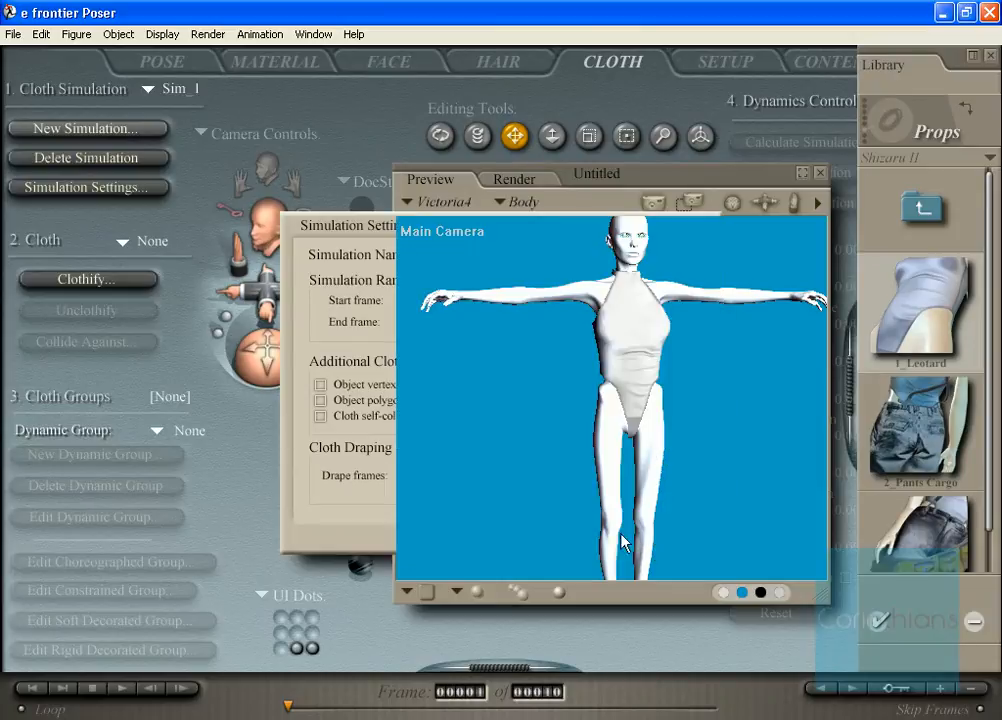
Clothify the Leotard prop for the simulation
click(106, 282)
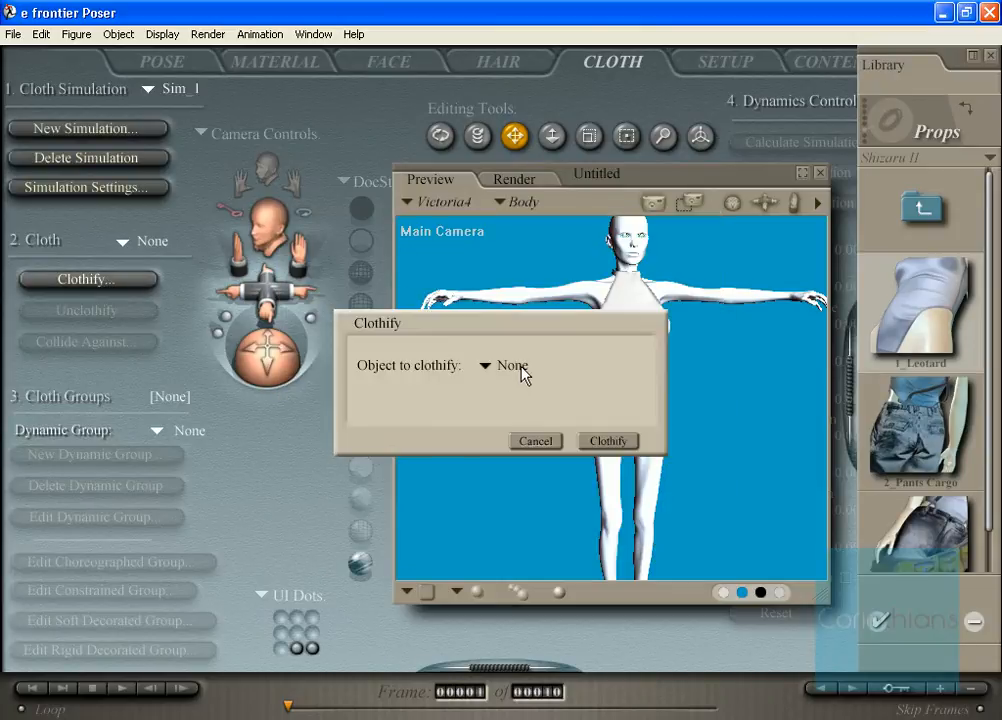
click(522, 370)
mouse_move(530, 405)
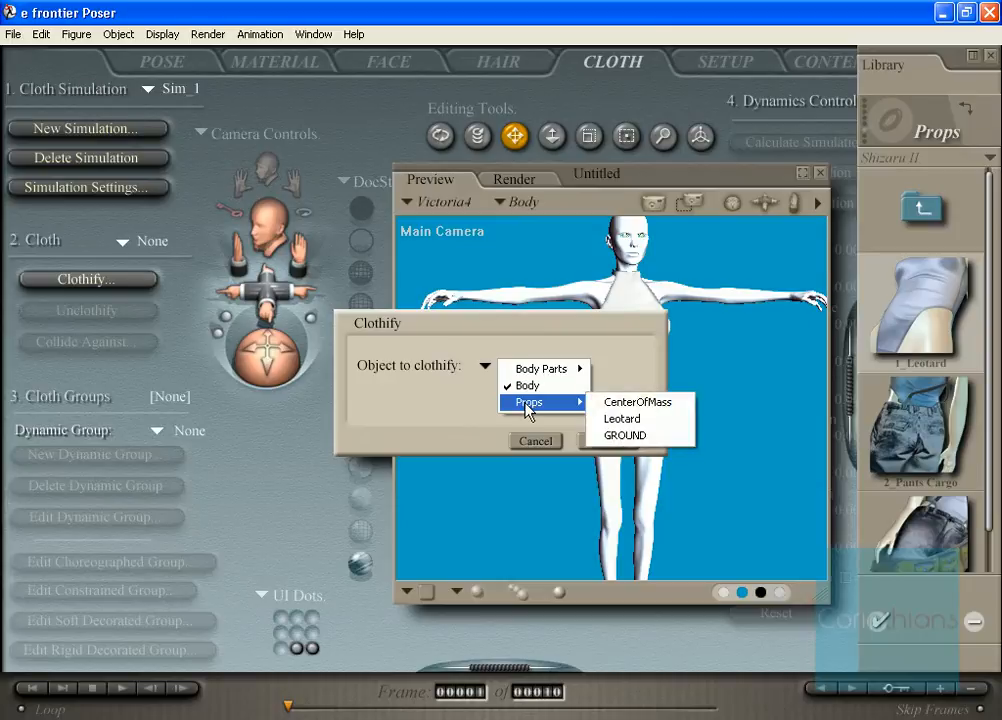
click(607, 419)
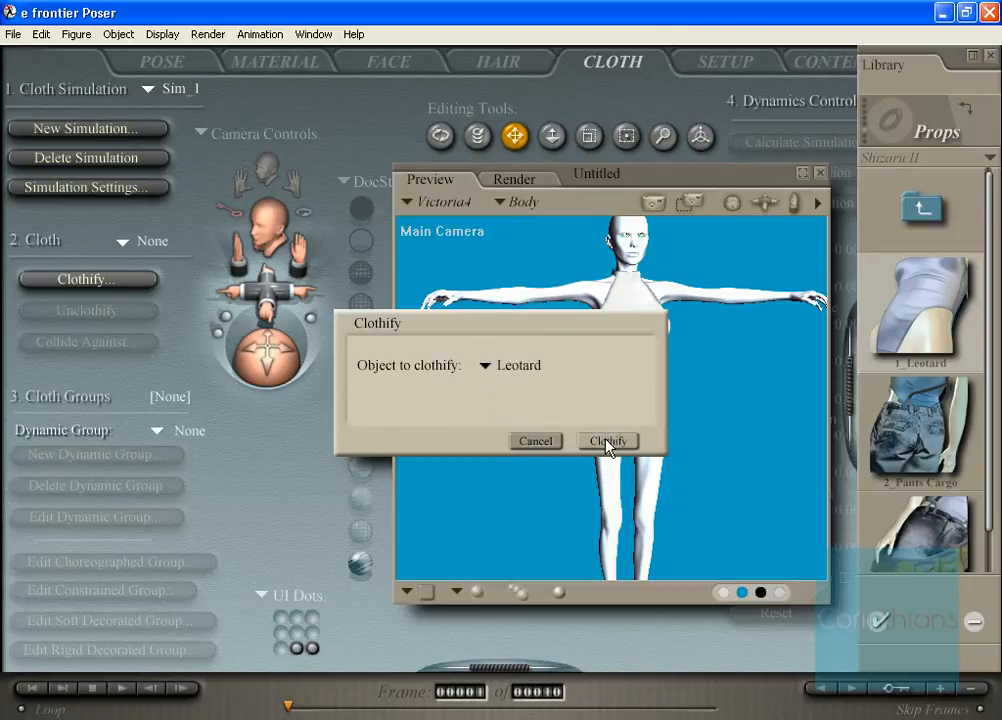
click(607, 442)
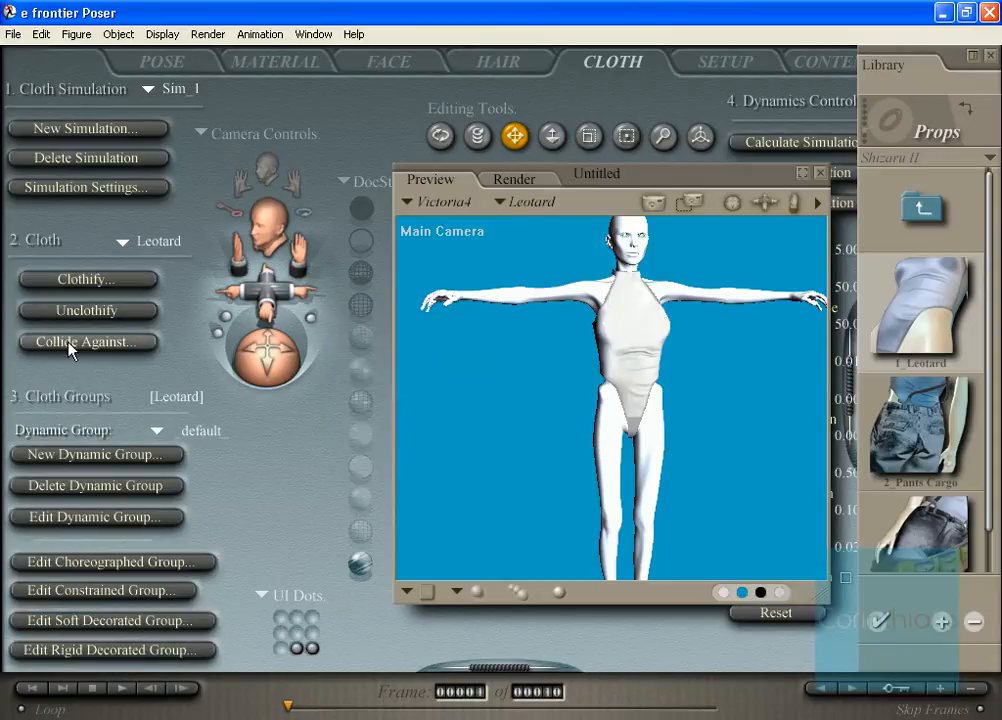
Add the whole Victoria4 figure as the leotard's collision object
click(69, 343)
click(695, 293)
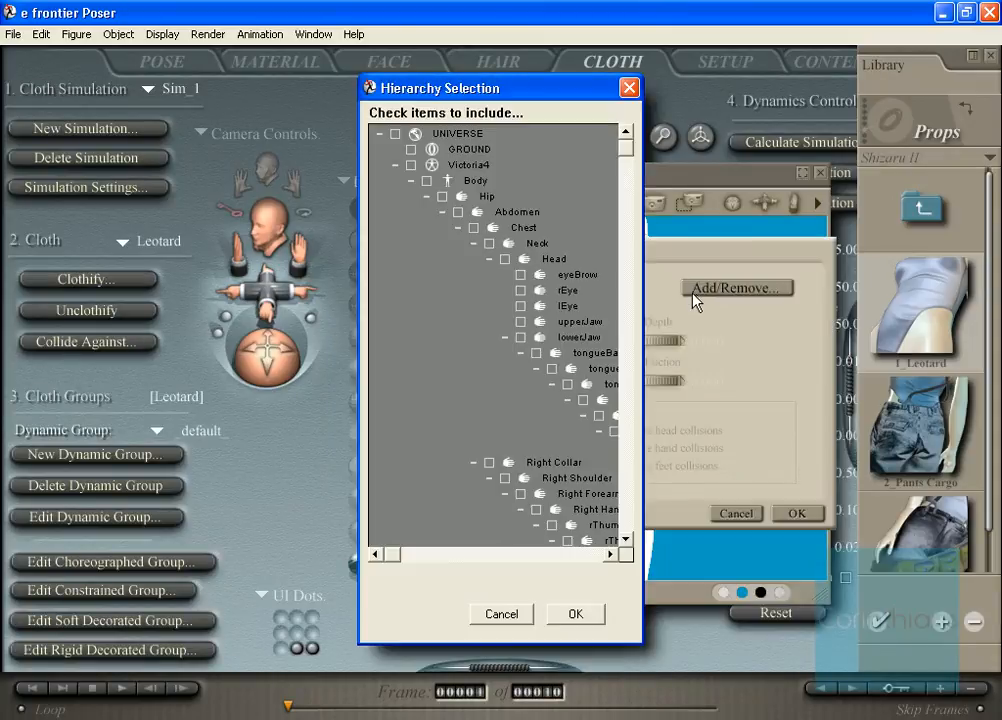
click(410, 165)
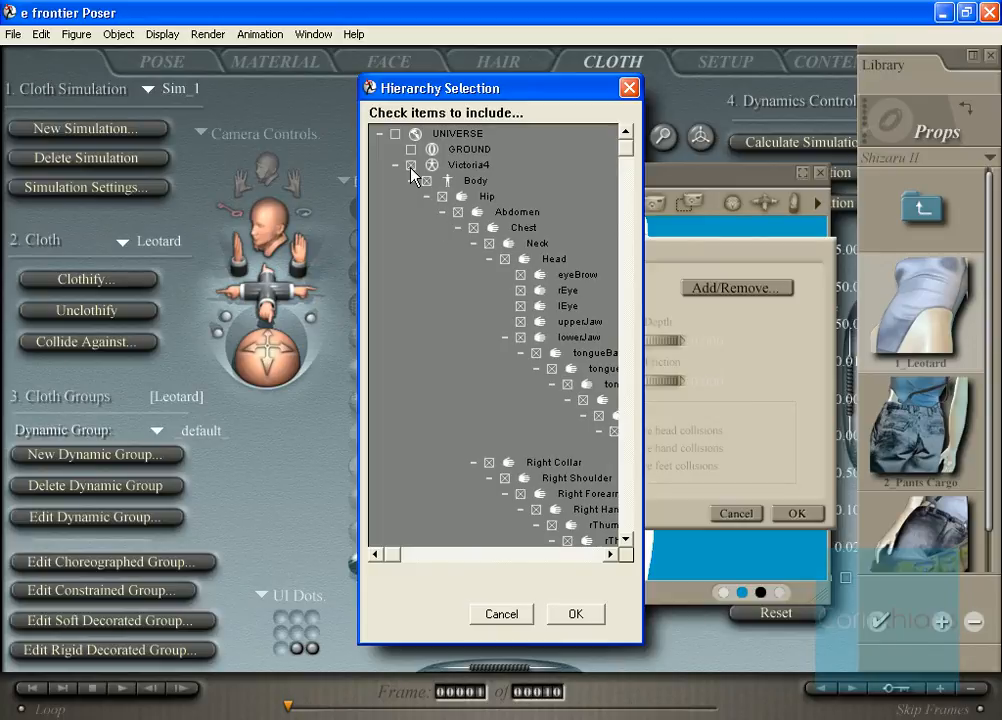
click(577, 612)
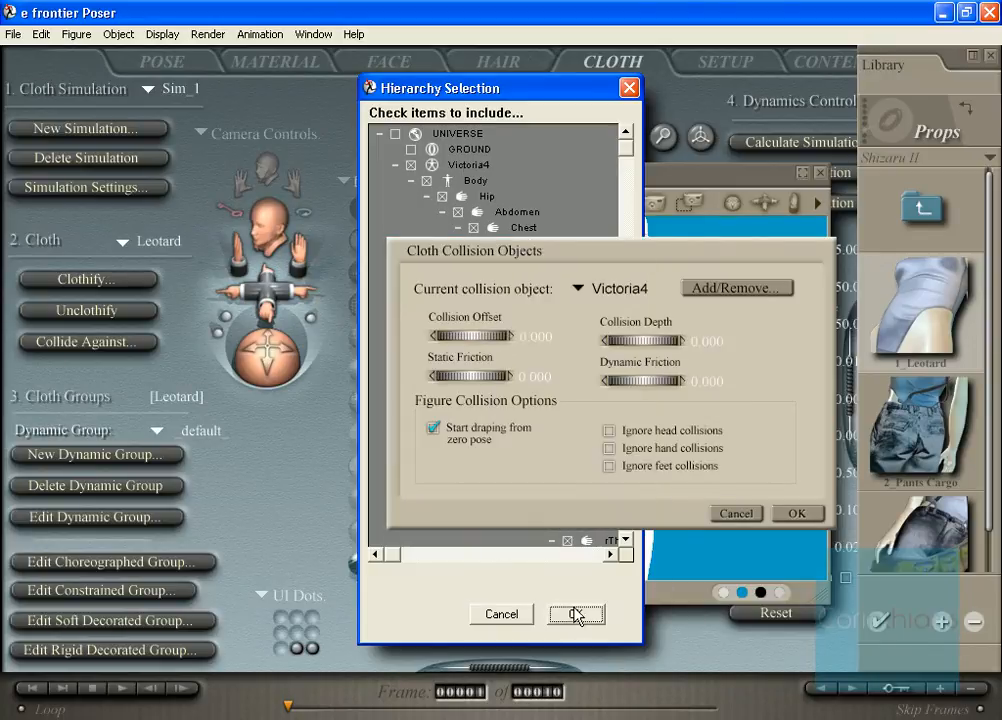
Make the leotard's collision with Victoria4 ignore head, hand and feet collisions, and accept the collision settings
click(611, 431)
click(612, 449)
click(613, 467)
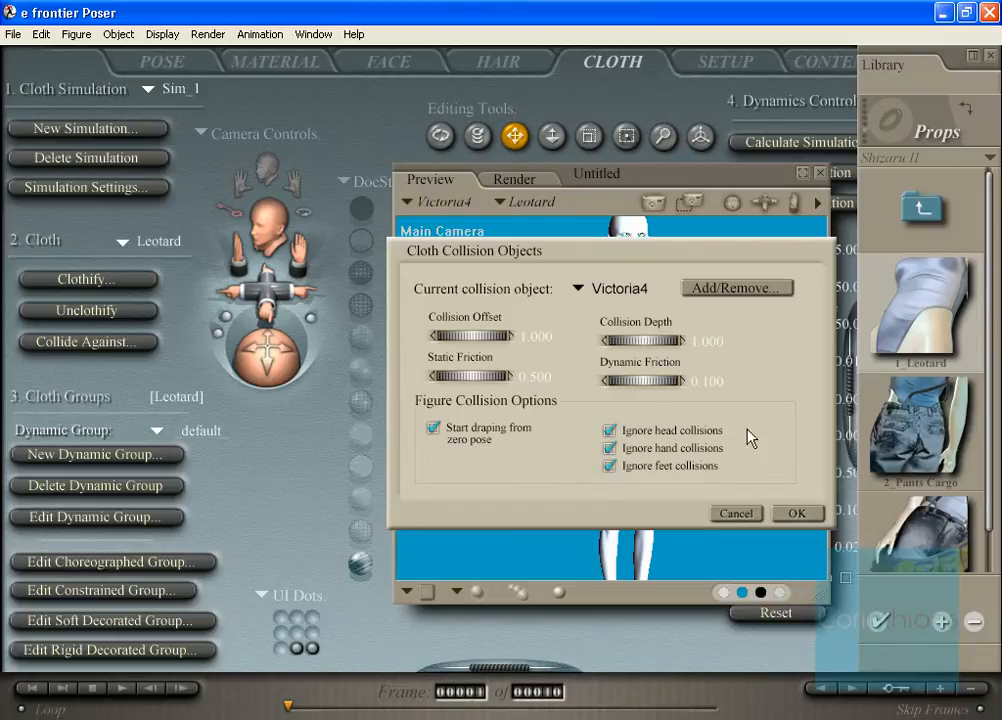
click(533, 339)
key(Return)
click(795, 514)
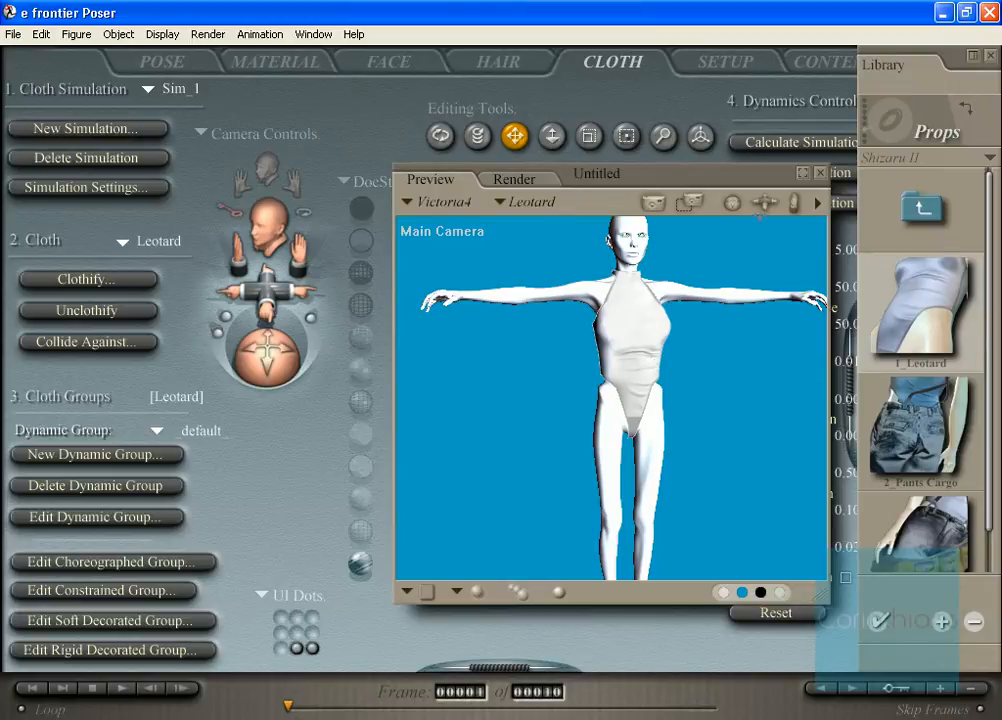
Close the library palette and scrub back and forth through the animation to review how the leotard fits the body
click(988, 58)
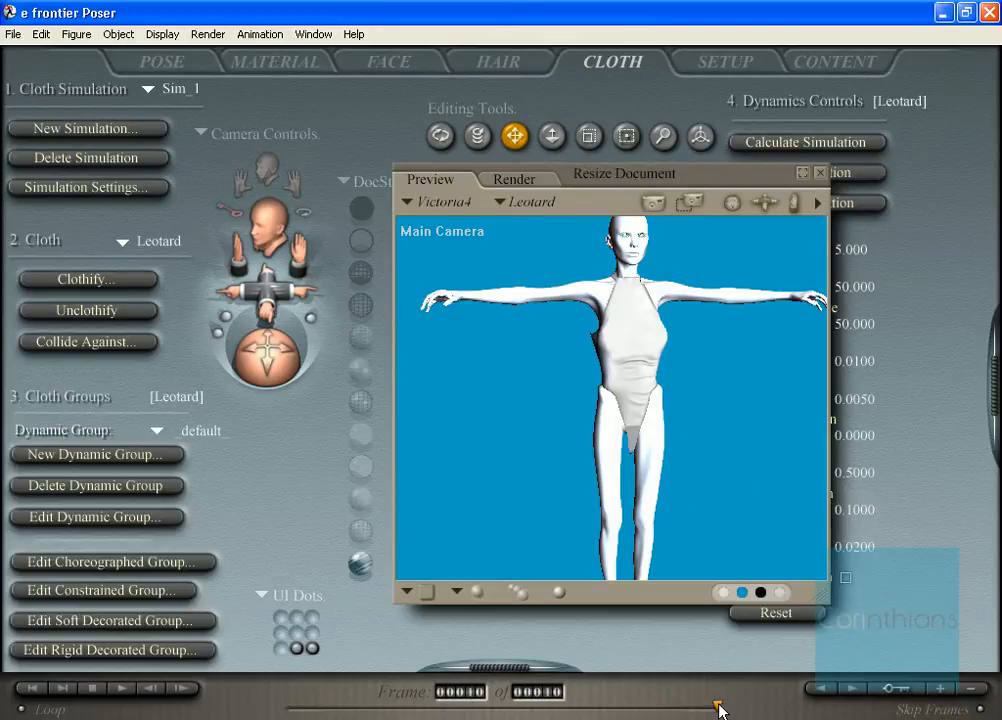
drag(718, 708, 619, 707)
drag(547, 704, 525, 702)
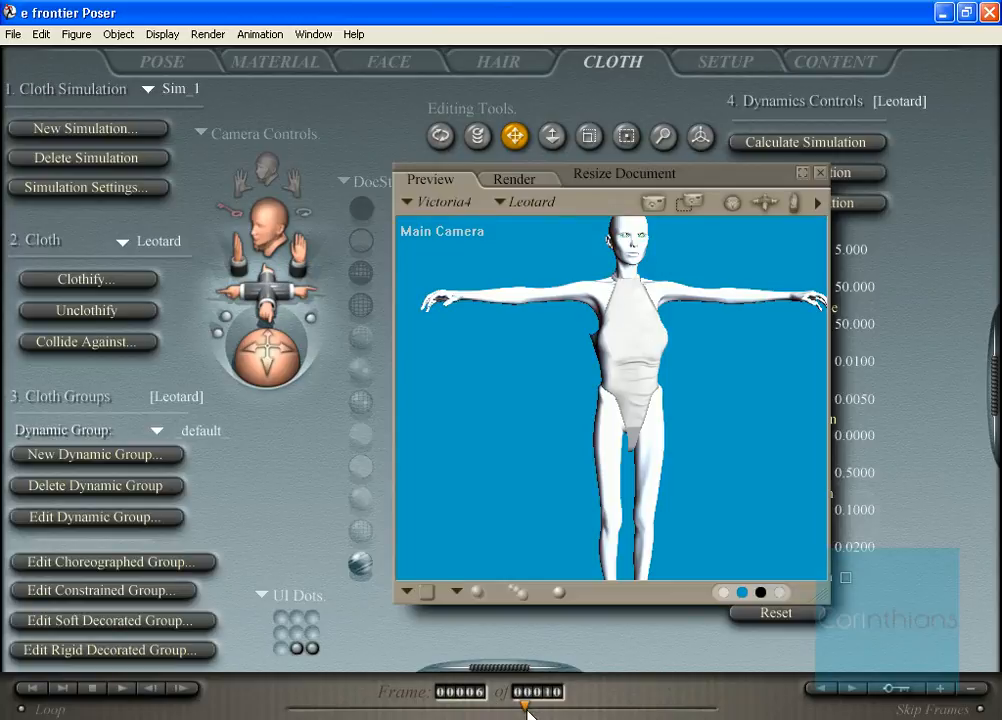
drag(460, 712, 798, 712)
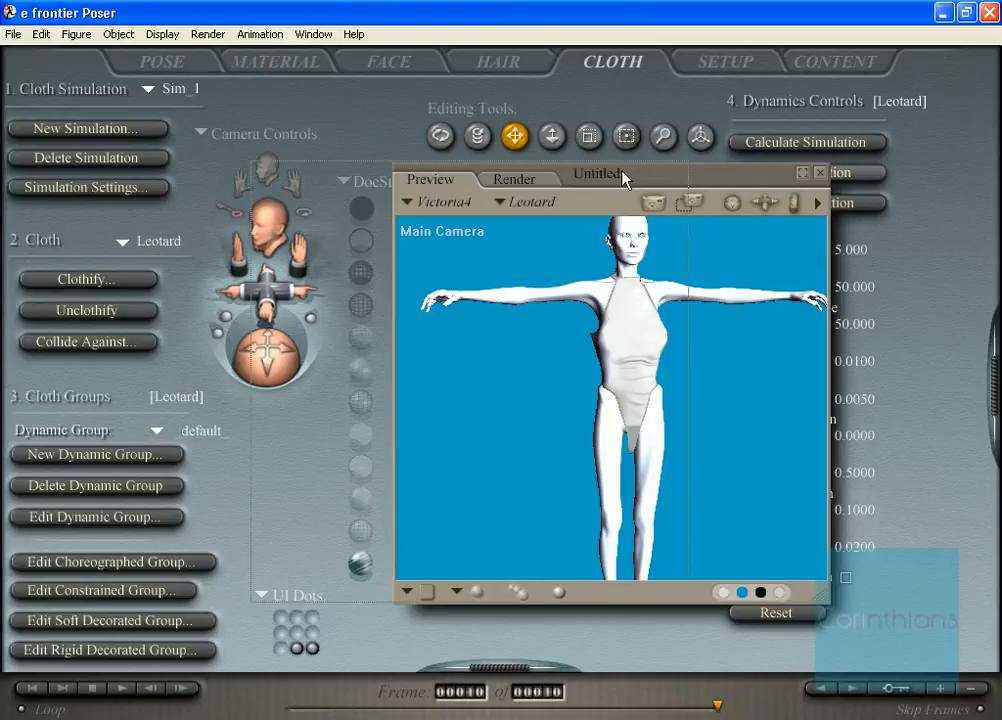
Reposition the preview window to uncover the dynamics controls and return the animation to frame 1
drag(628, 174, 473, 169)
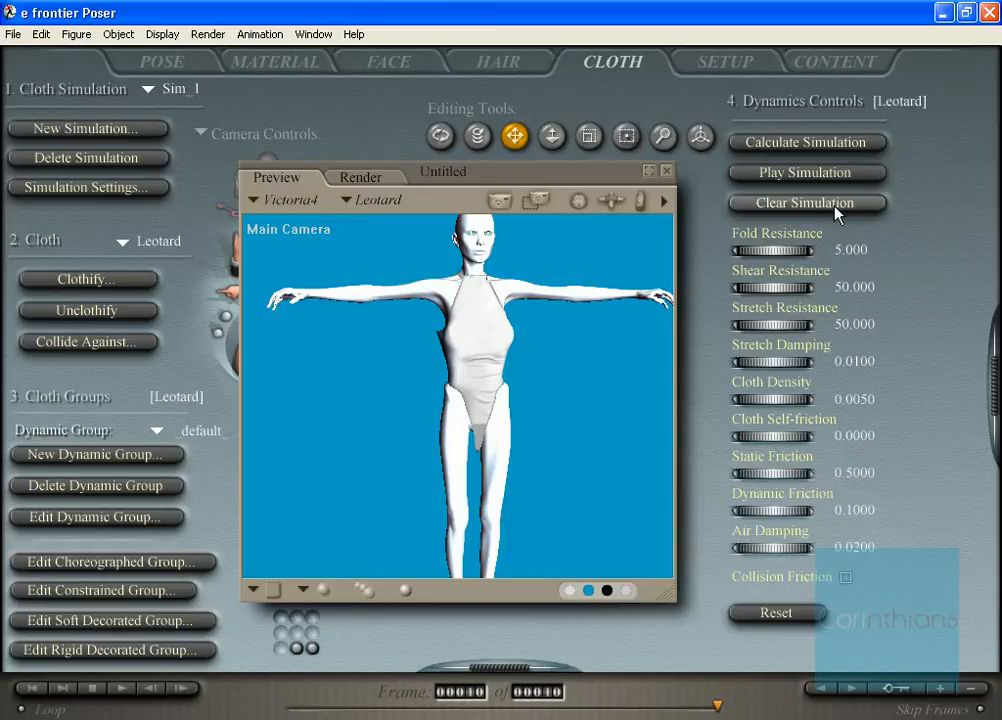
click(286, 712)
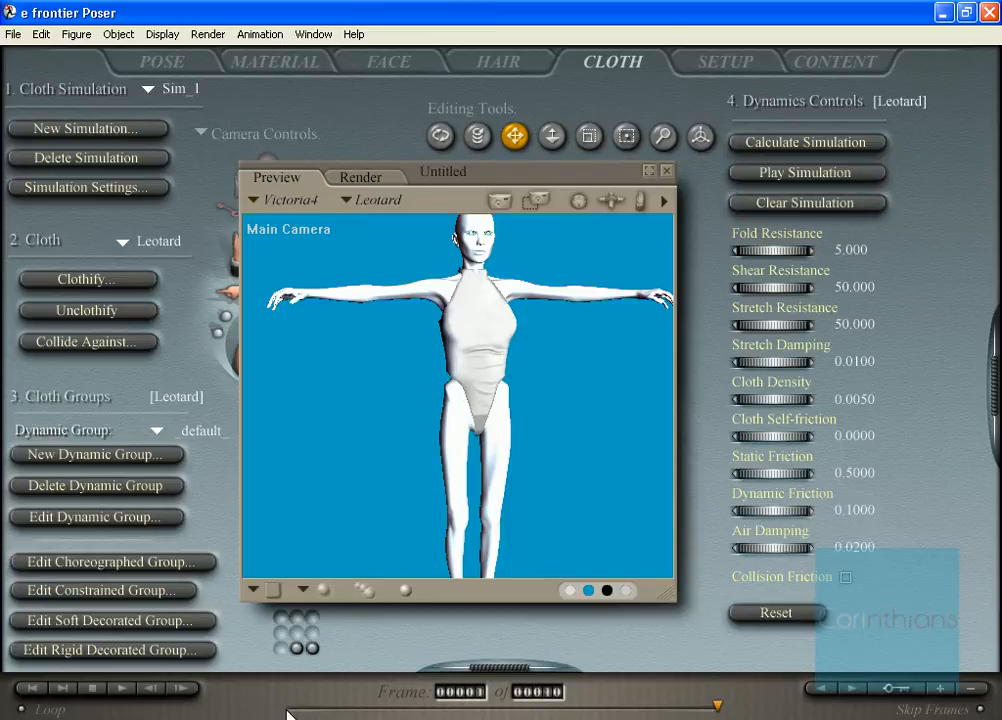
drag(560, 171, 622, 178)
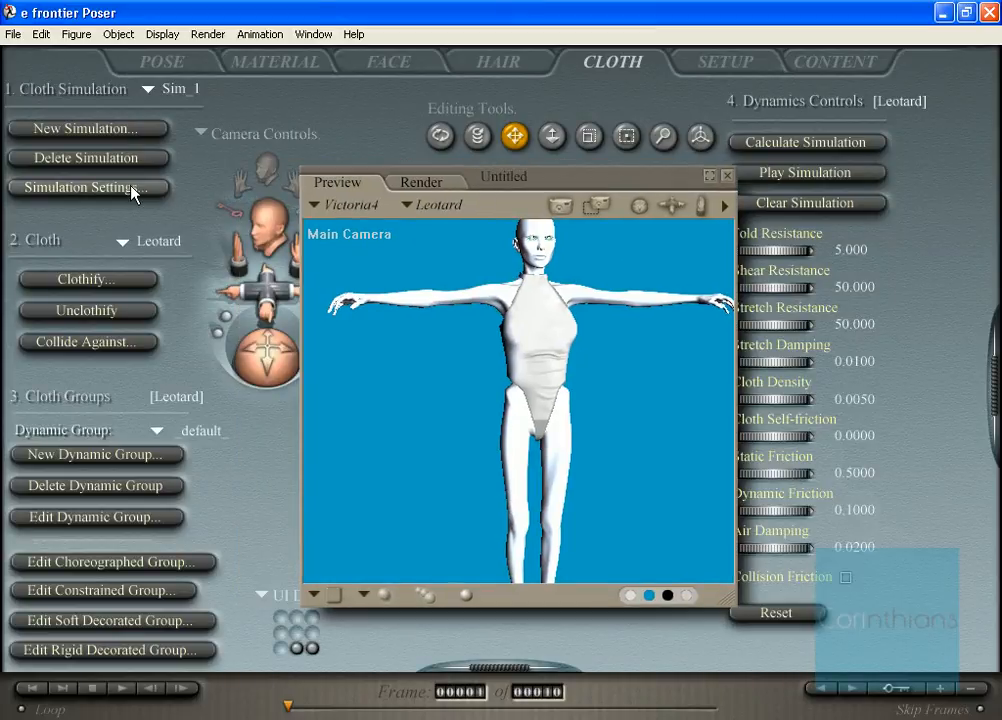
Set the cloth simulation's drape frames to 5 and accept the simulation settings
click(134, 190)
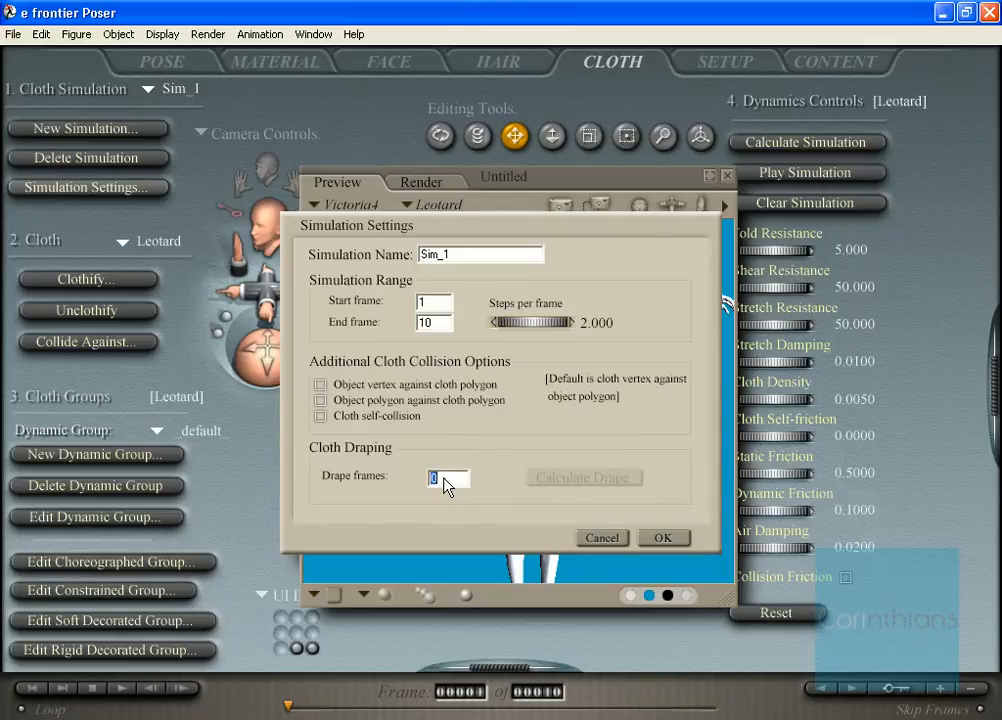
text(5)
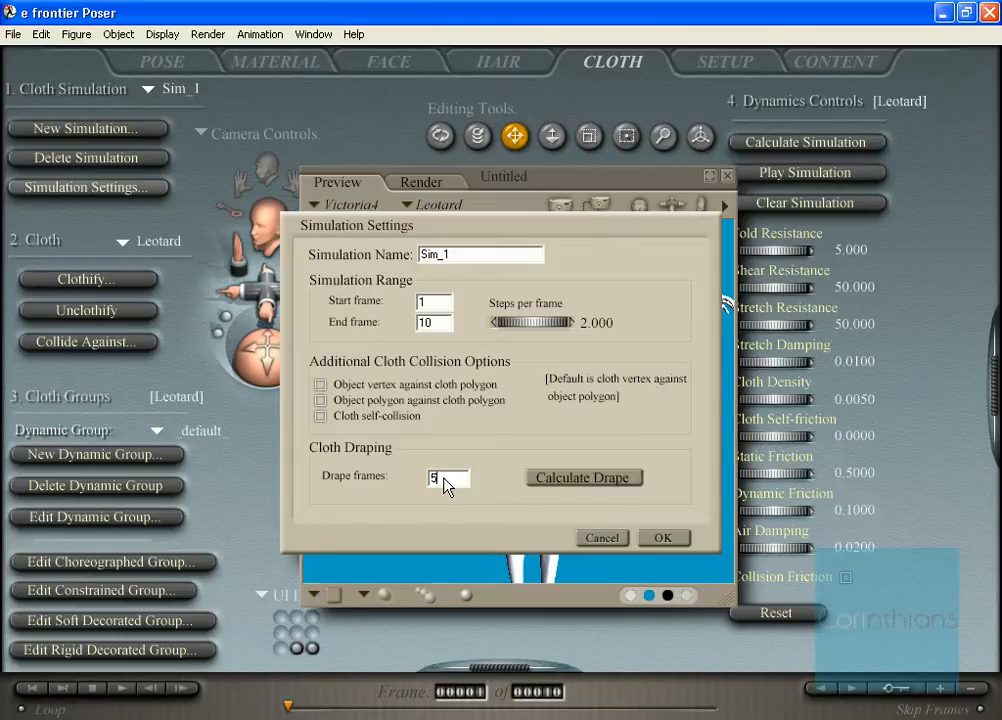
click(660, 538)
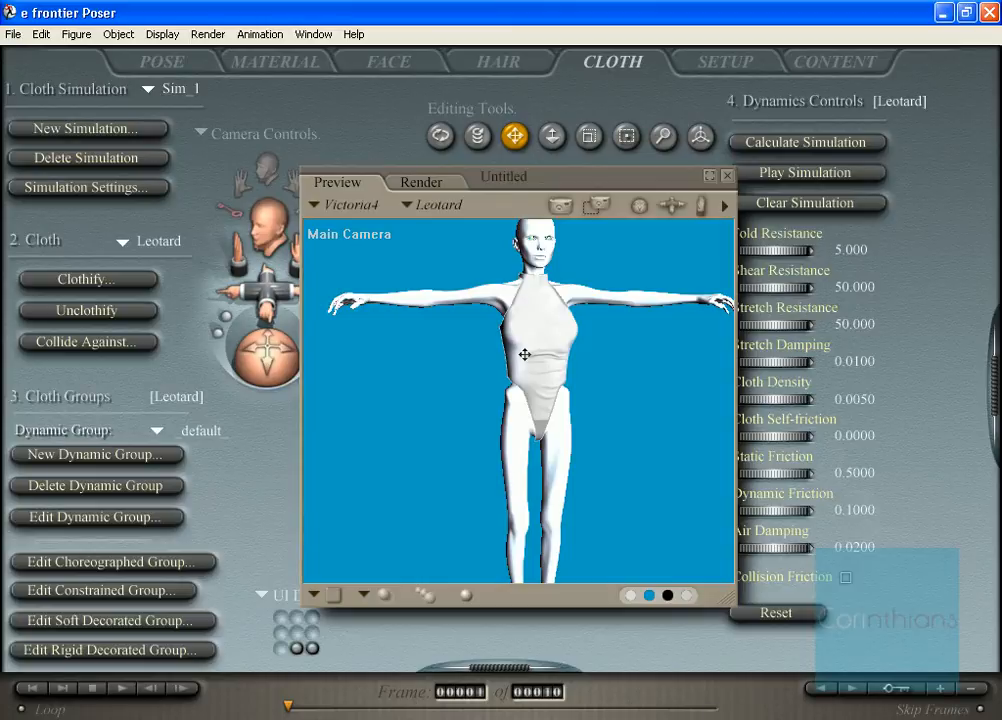
Scale the leotard down to 84% in both xScale and zScale
drag(633, 212, 595, 214)
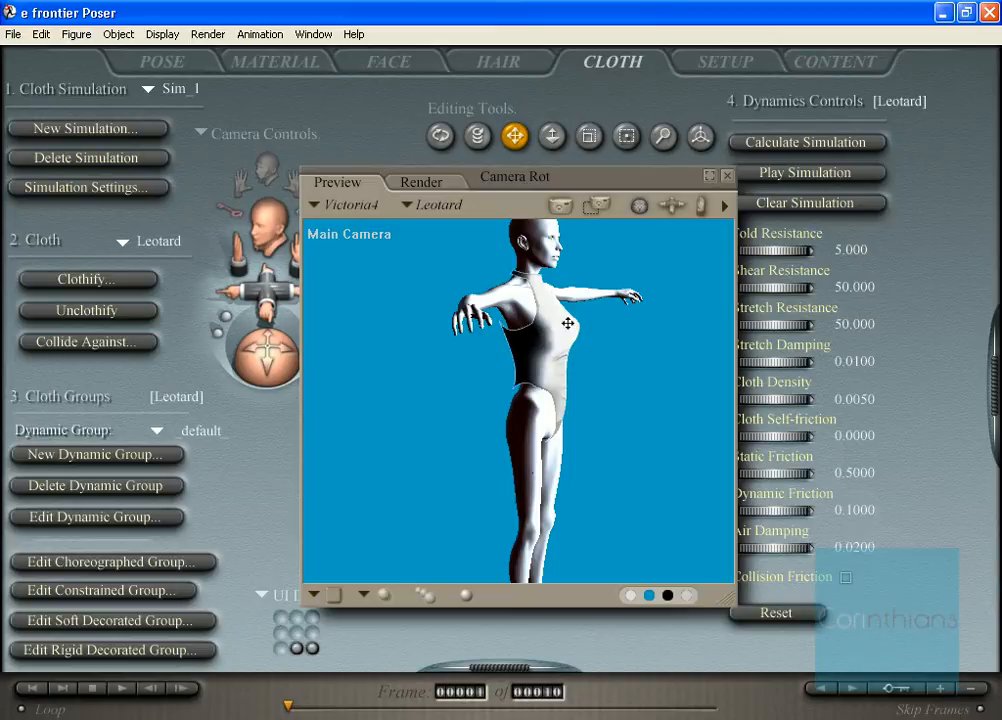
drag(672, 205, 702, 263)
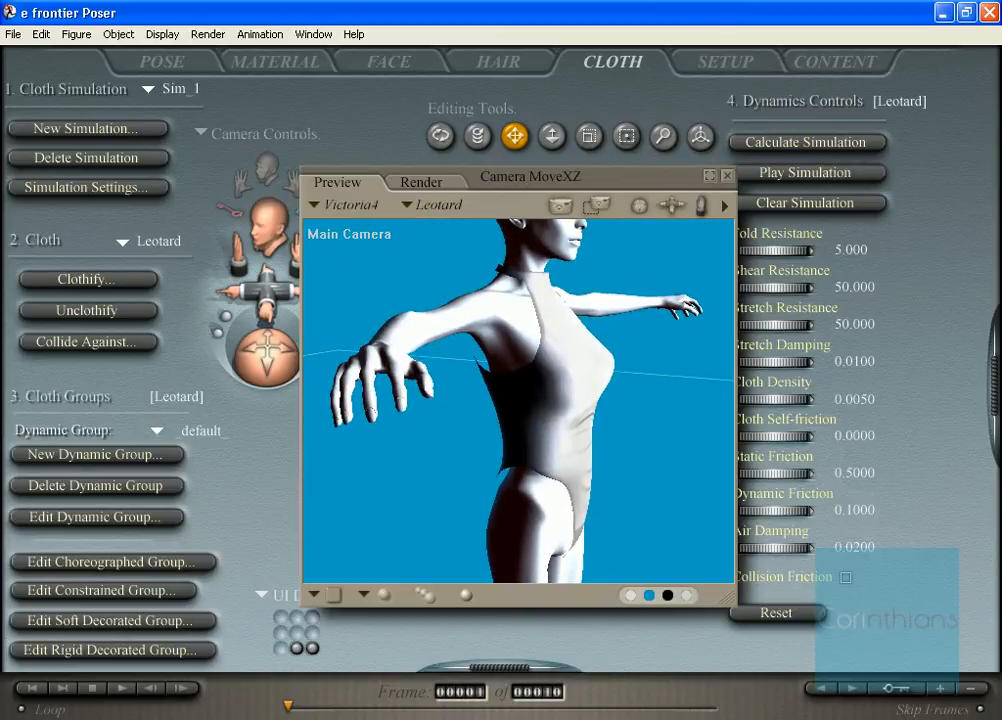
double_click(551, 385)
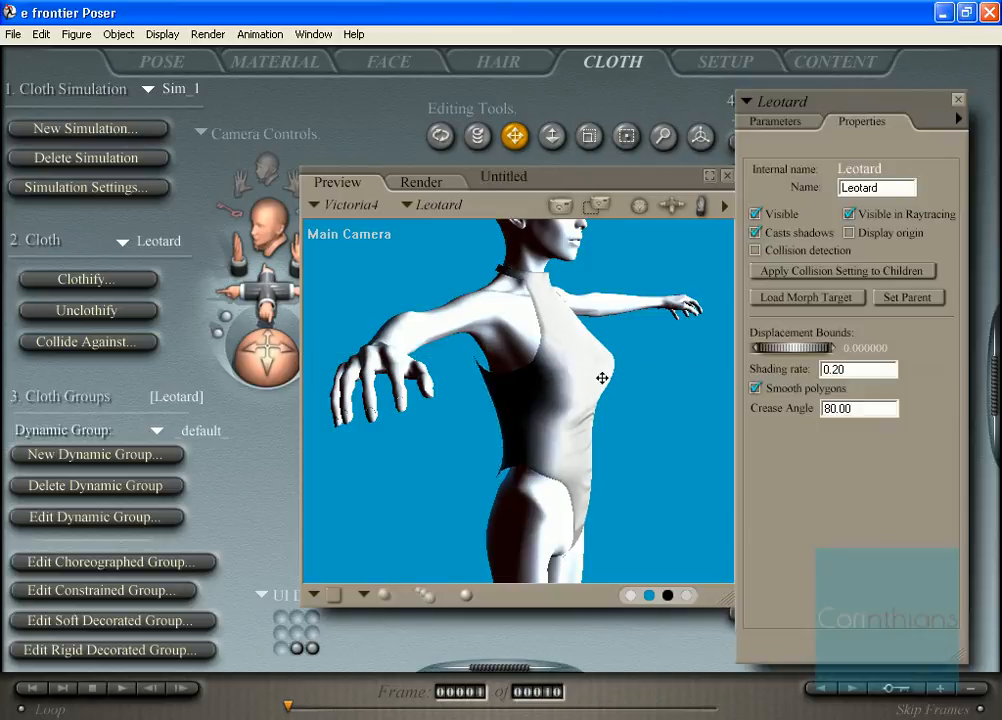
click(785, 123)
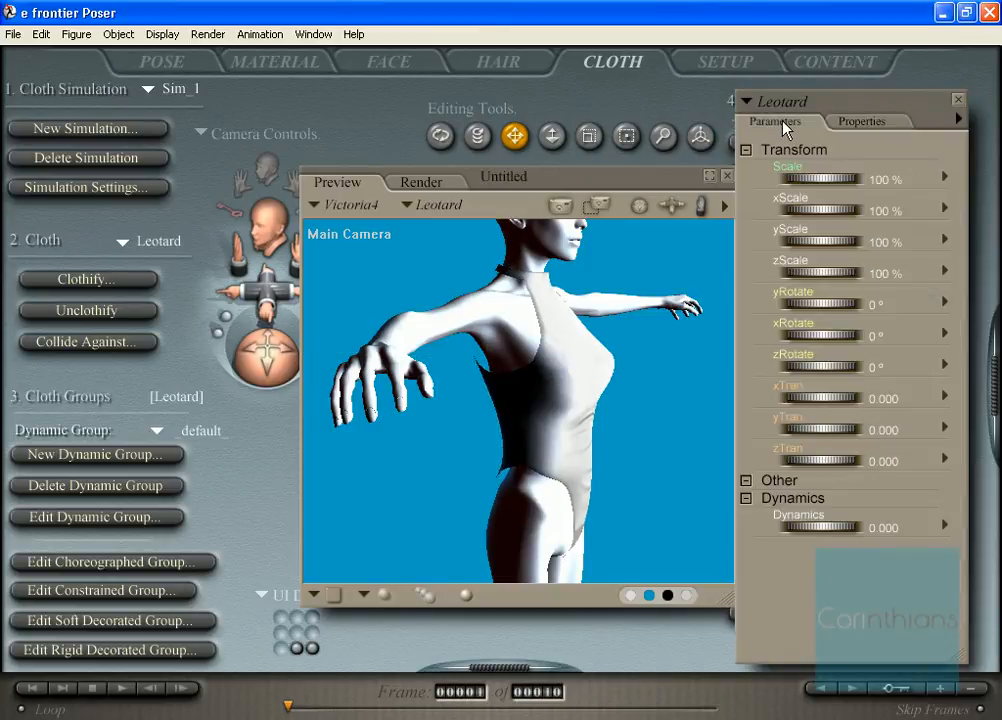
click(823, 213)
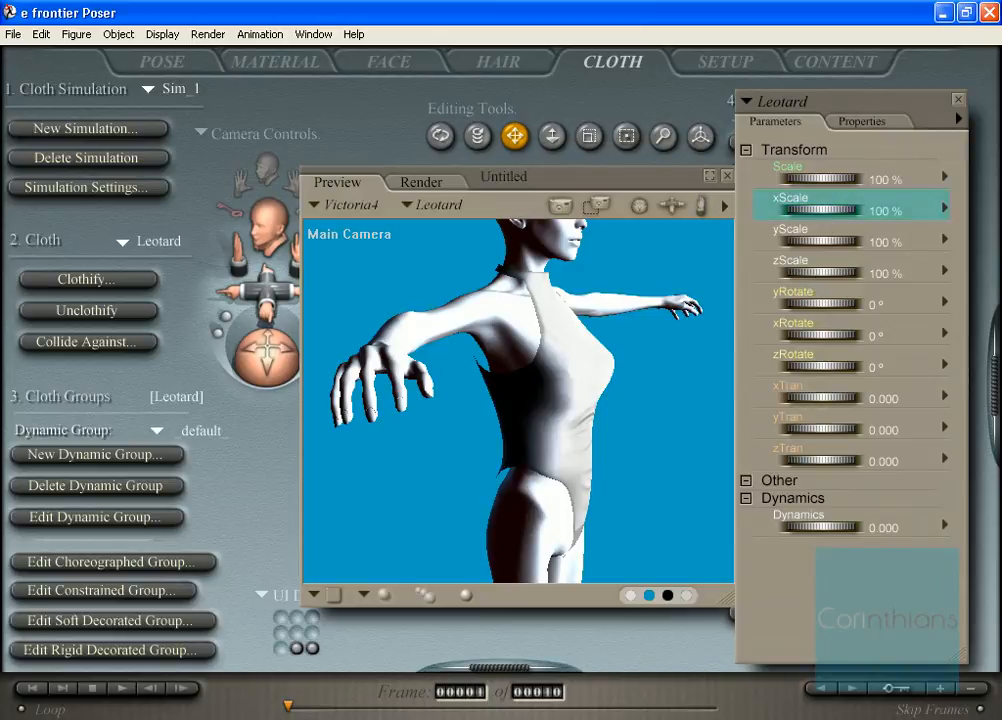
mouse_move(823, 210)
mouse_down()
mouse_move(808, 210)
mouse_move(821, 210)
mouse_up()
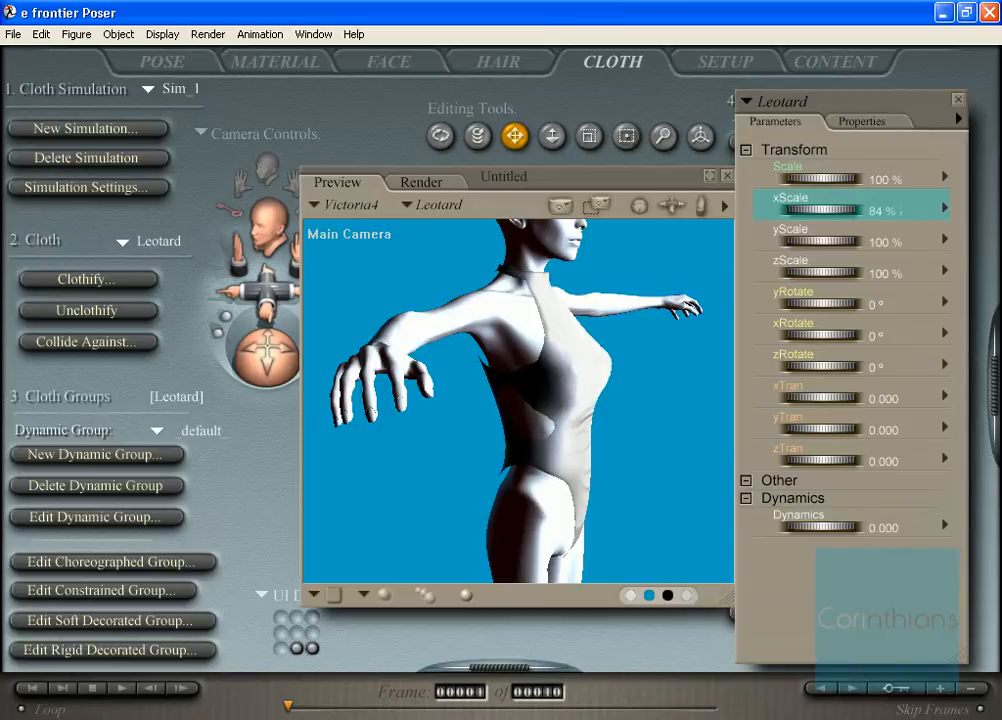
click(808, 273)
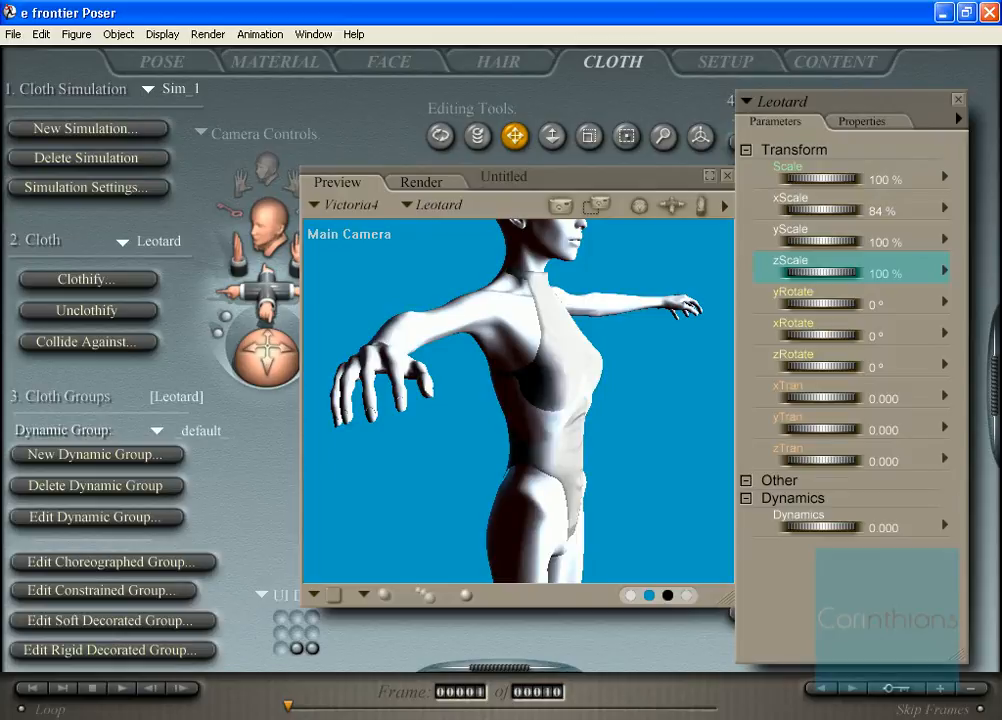
drag(808, 273, 792, 273)
Check the leotard from the back and reduce its zScale and xScale to 79%
mouse_move(637, 204)
mouse_down()
mouse_move(695, 206)
mouse_move(620, 206)
mouse_move(750, 206)
mouse_up()
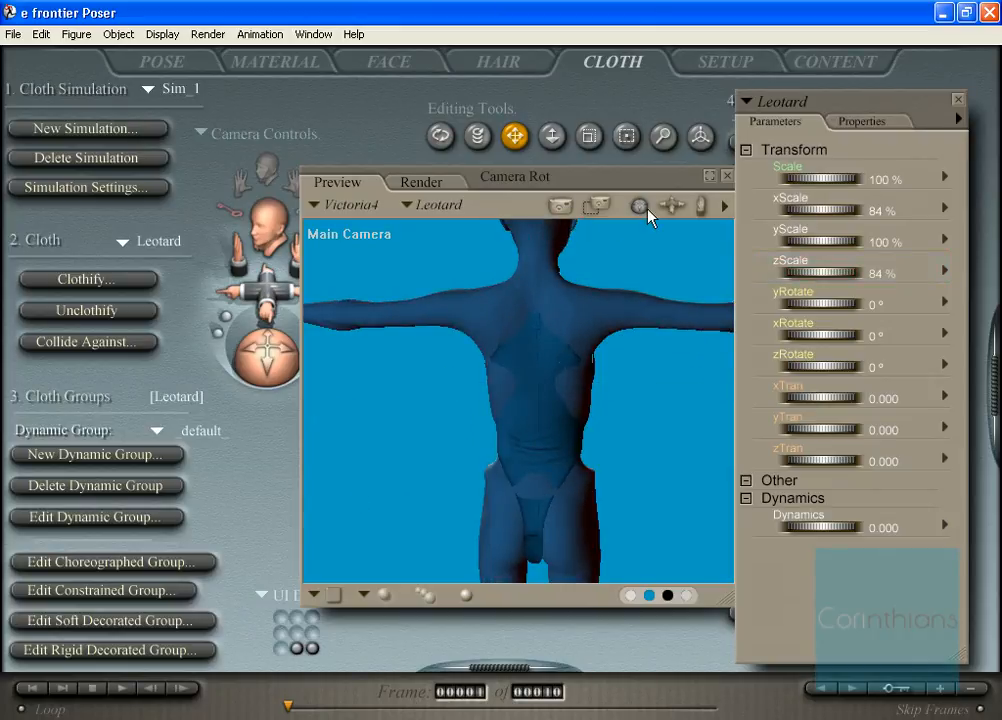
drag(648, 215, 754, 215)
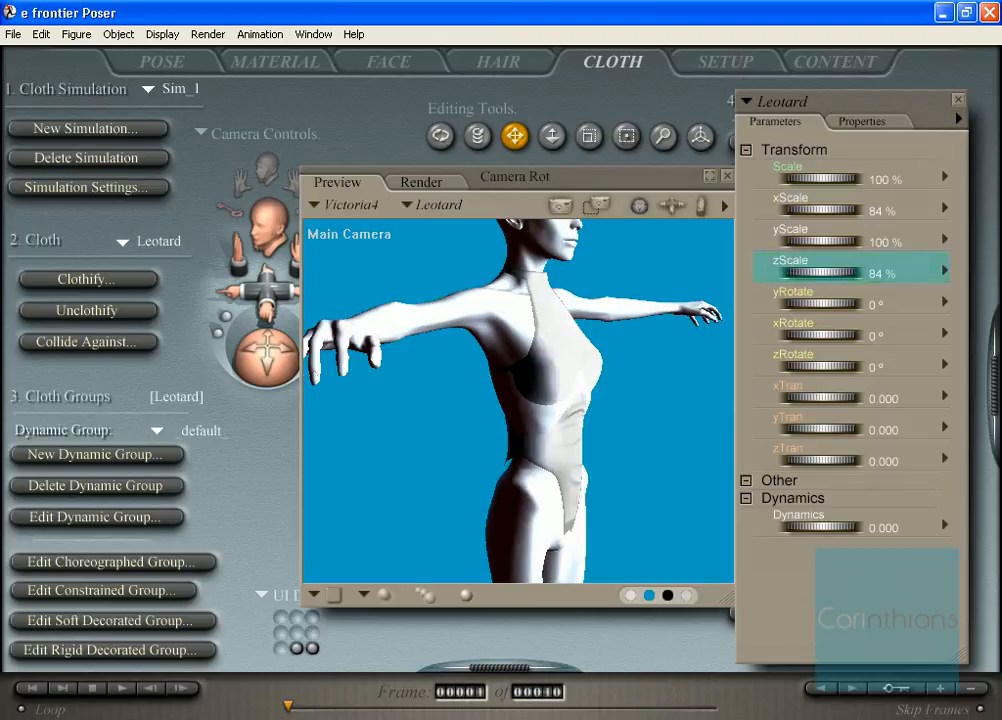
drag(822, 271, 794, 271)
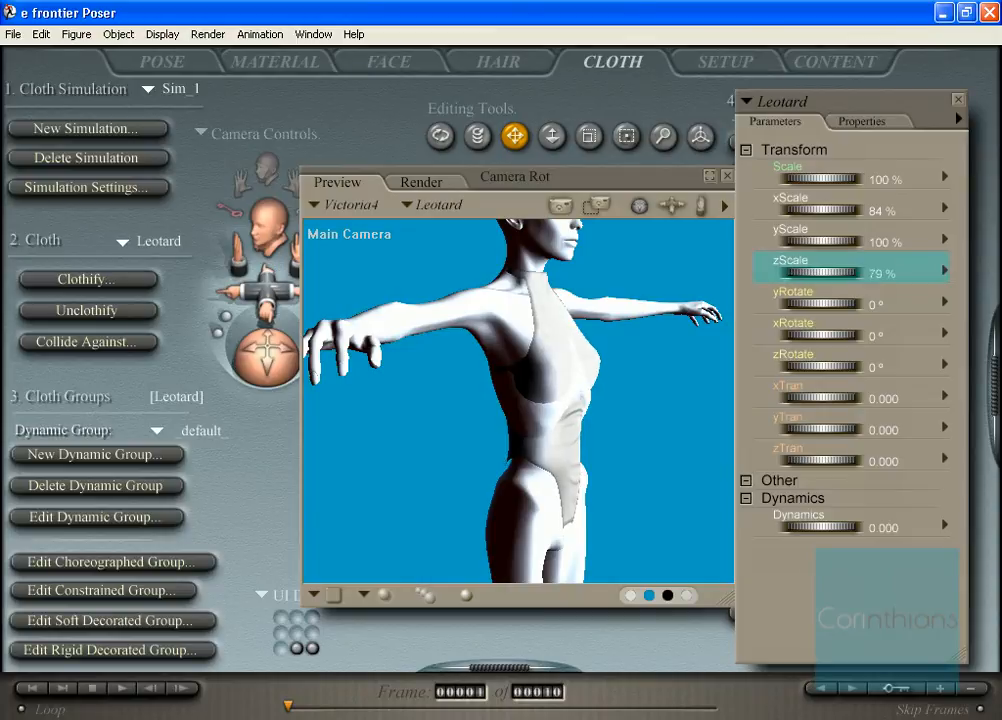
click(810, 241)
click(818, 218)
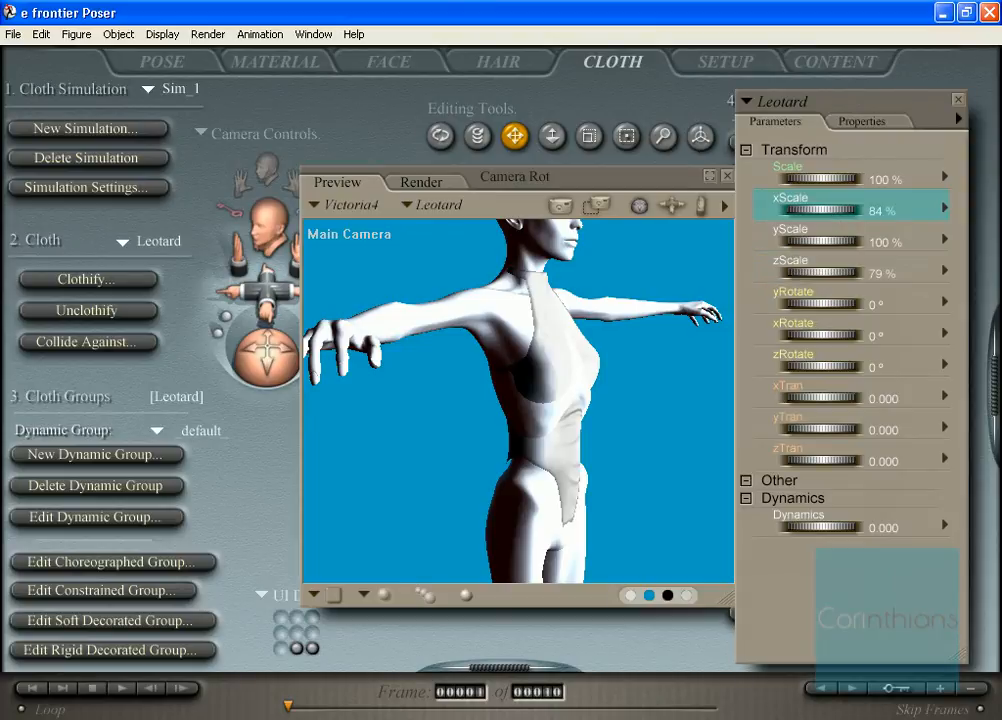
drag(818, 209, 836, 220)
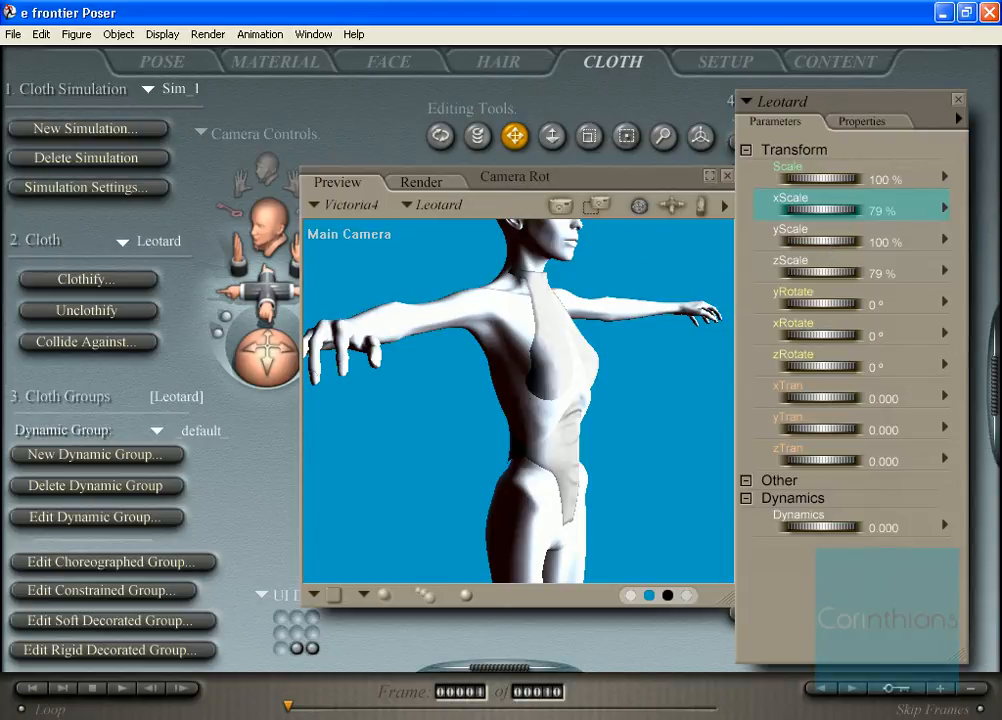
Fine-tune the leotard's zScale to 78% and yScale to 98%, and close its parameters
drag(266, 354, 98, 354)
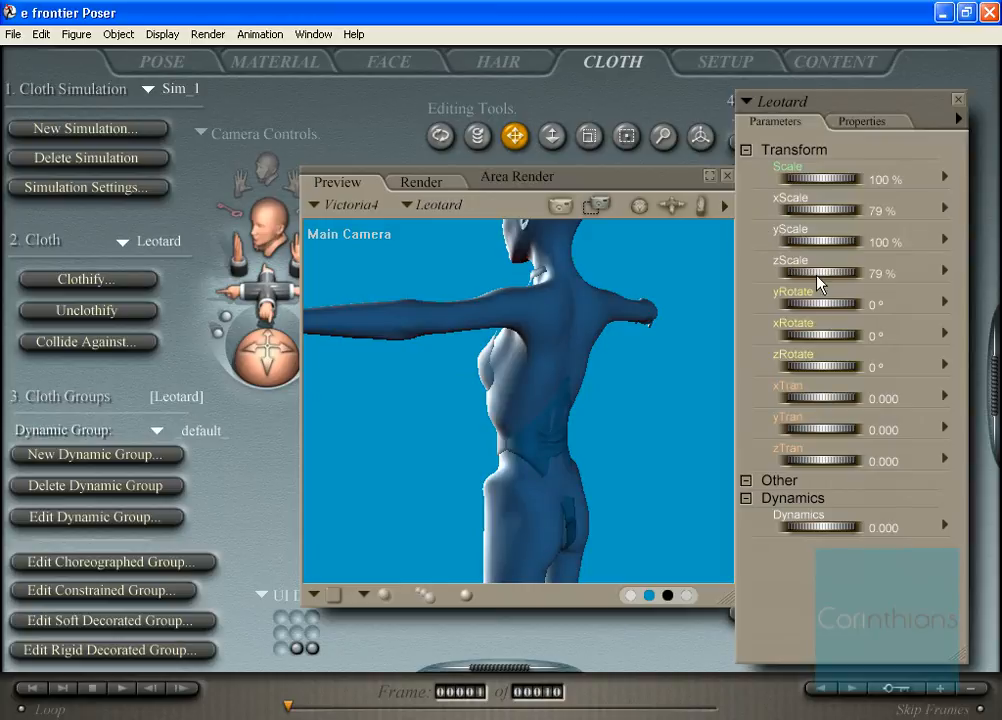
mouse_move(817, 277)
mouse_down()
mouse_move(810, 271)
mouse_move(821, 274)
mouse_up()
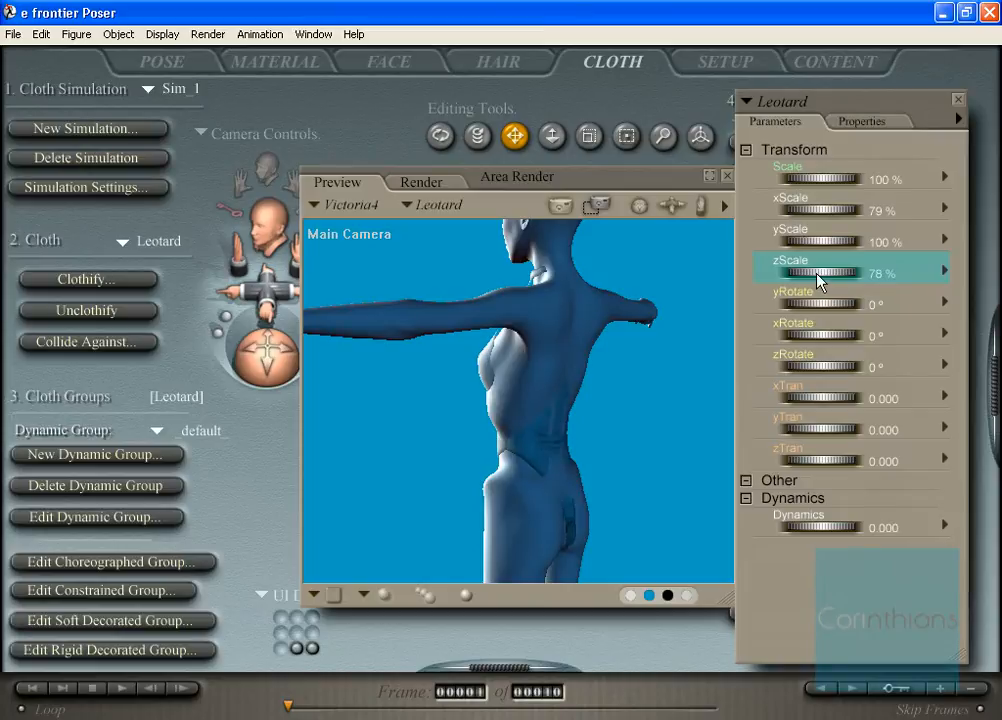
click(822, 248)
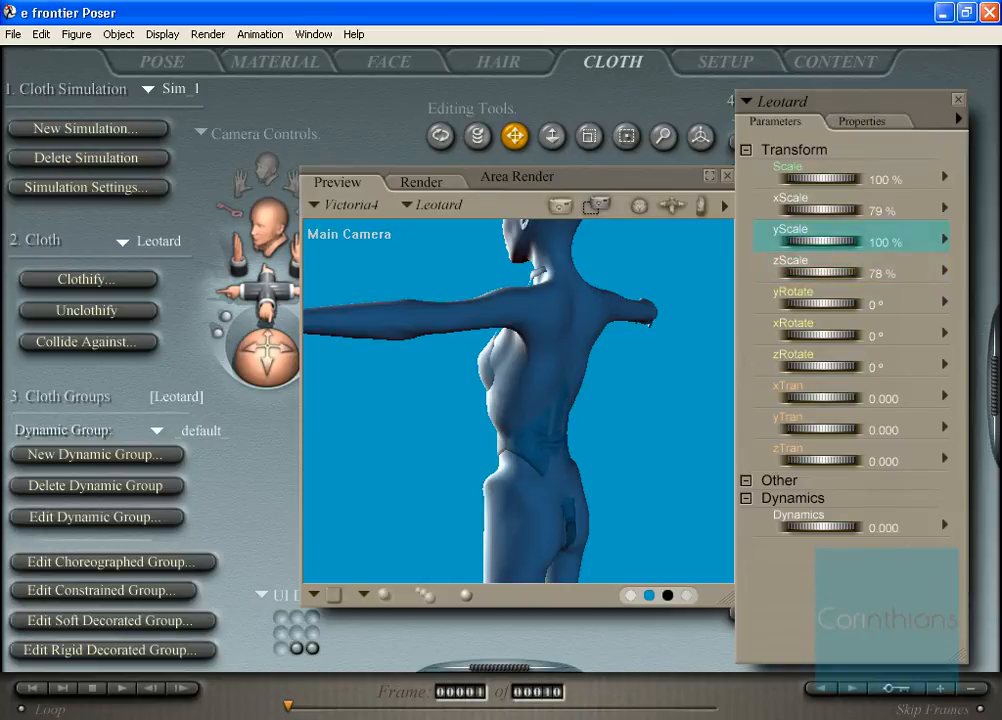
mouse_move(822, 240)
mouse_down()
mouse_move(812, 240)
mouse_move(822, 241)
mouse_up()
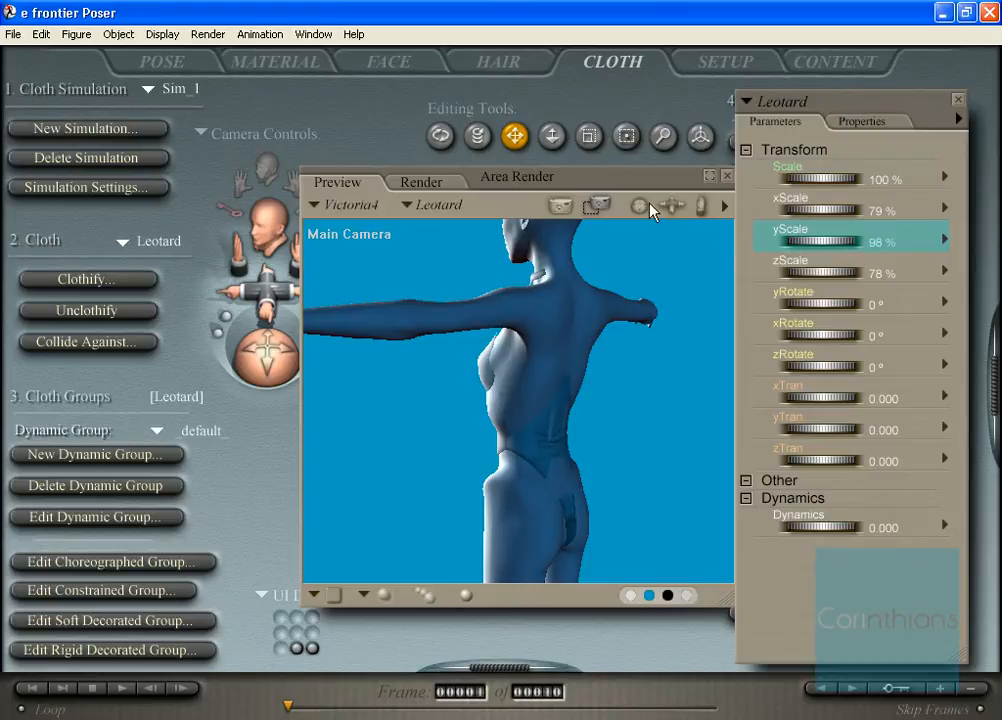
drag(641, 205, 740, 206)
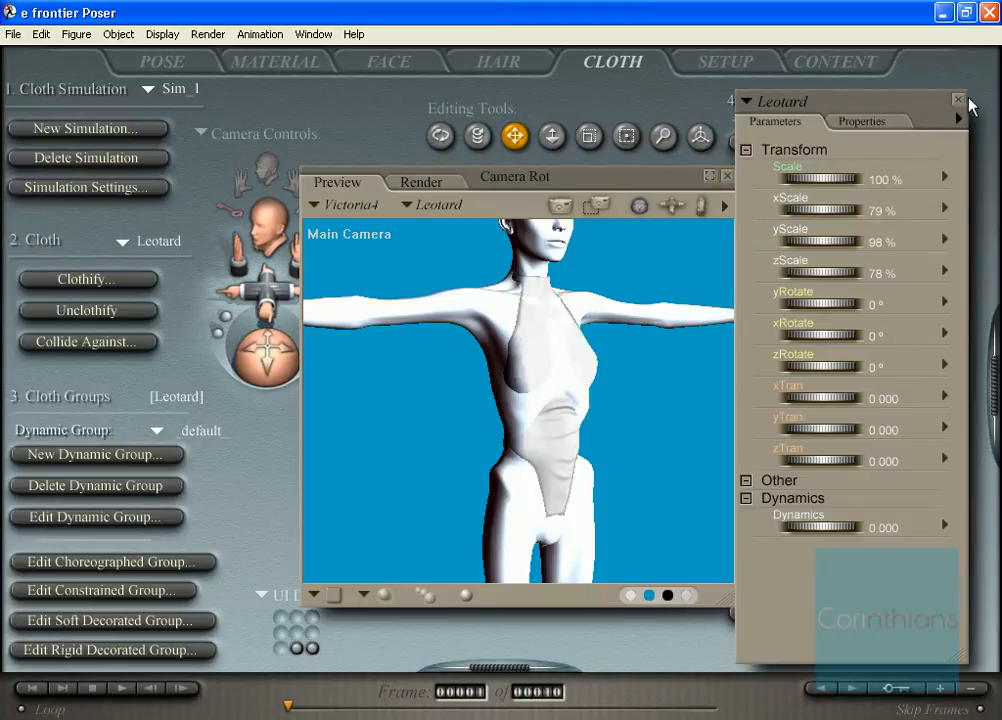
click(958, 100)
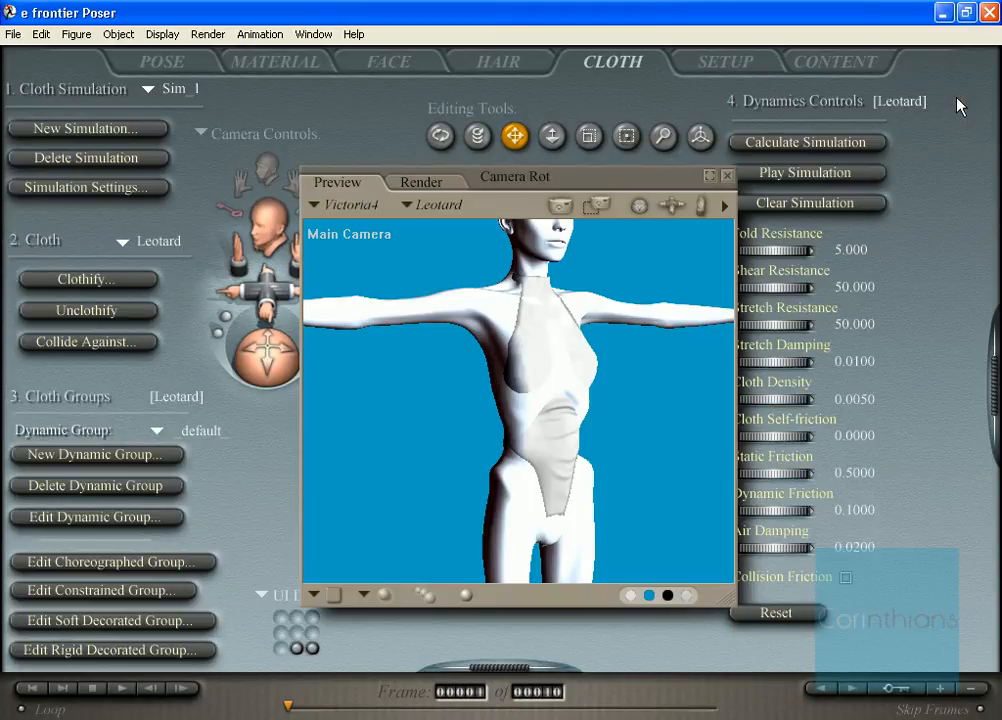
Calculate the cloth drape for the rescaled leotard using the five drape frames
click(86, 188)
click(433, 479)
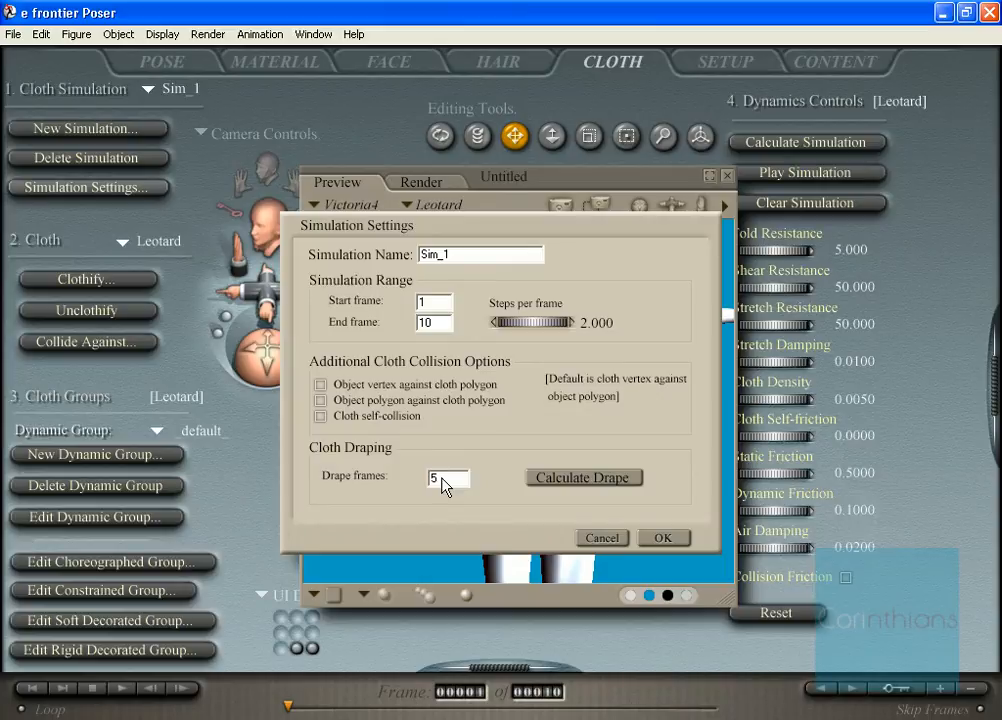
click(557, 478)
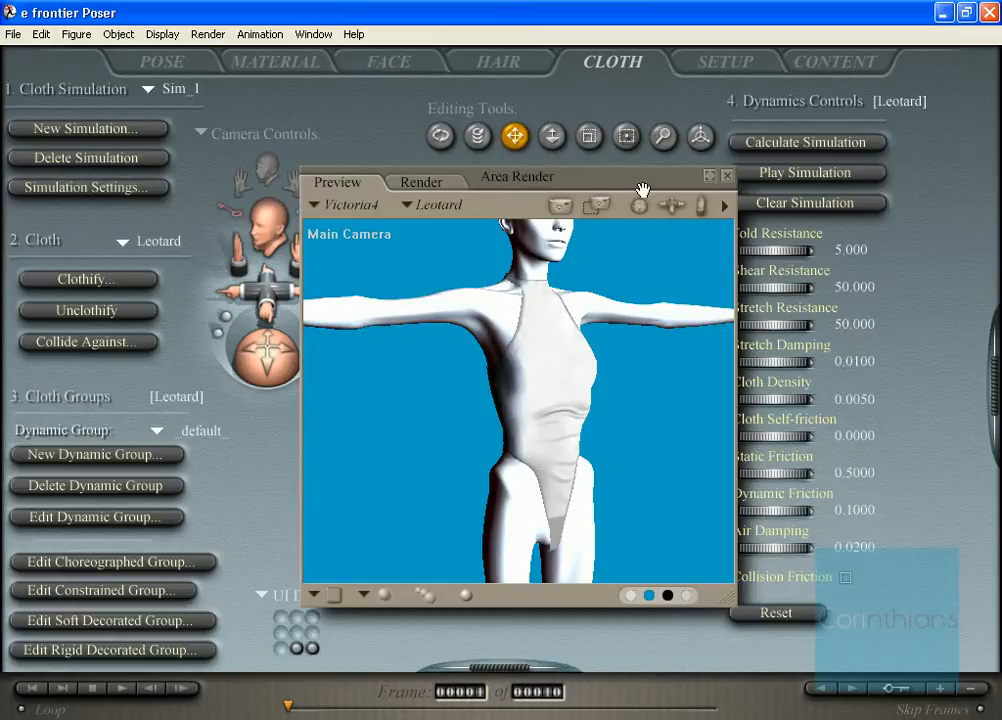
Orbit around the draped figure to inspect the leotard's fit, and display the leotard's parameters
drag(645, 213, 1000, 214)
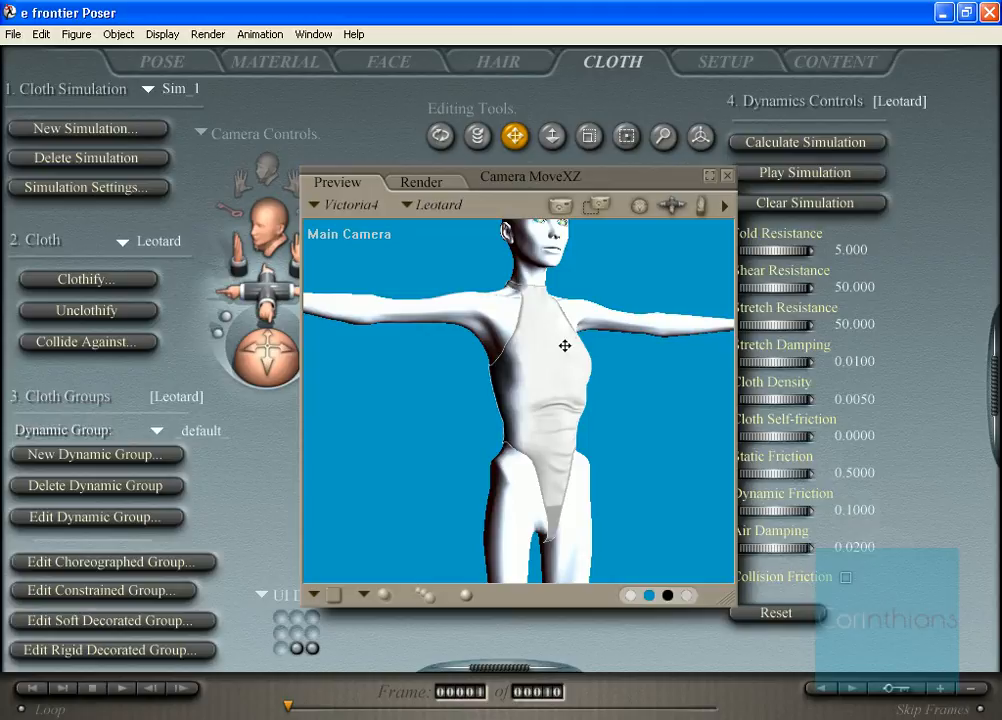
double_click(564, 346)
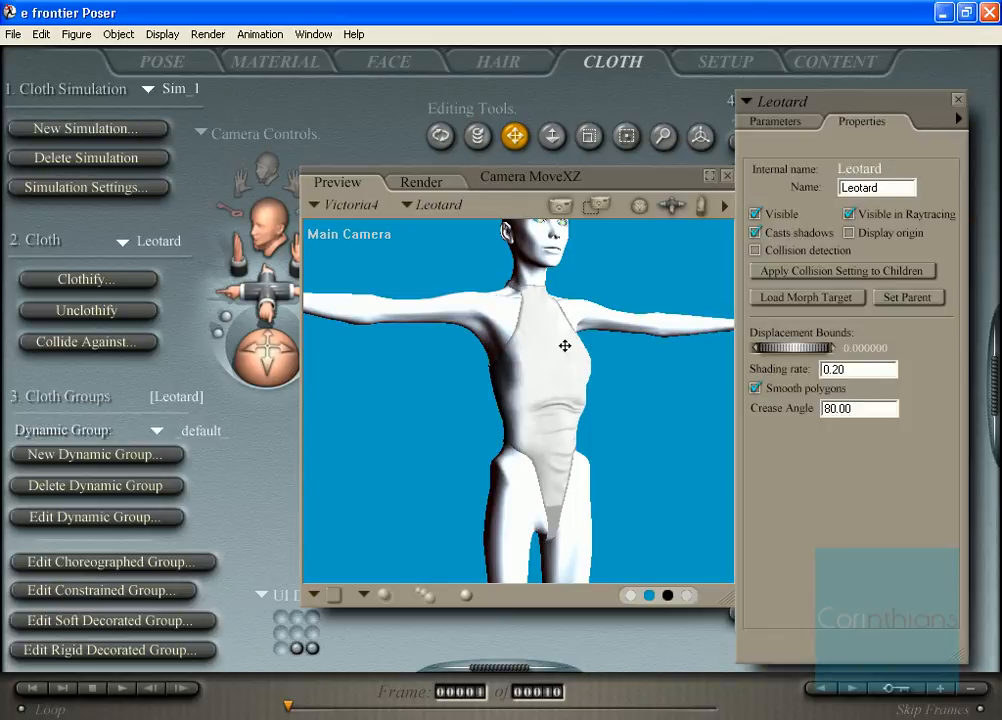
click(774, 122)
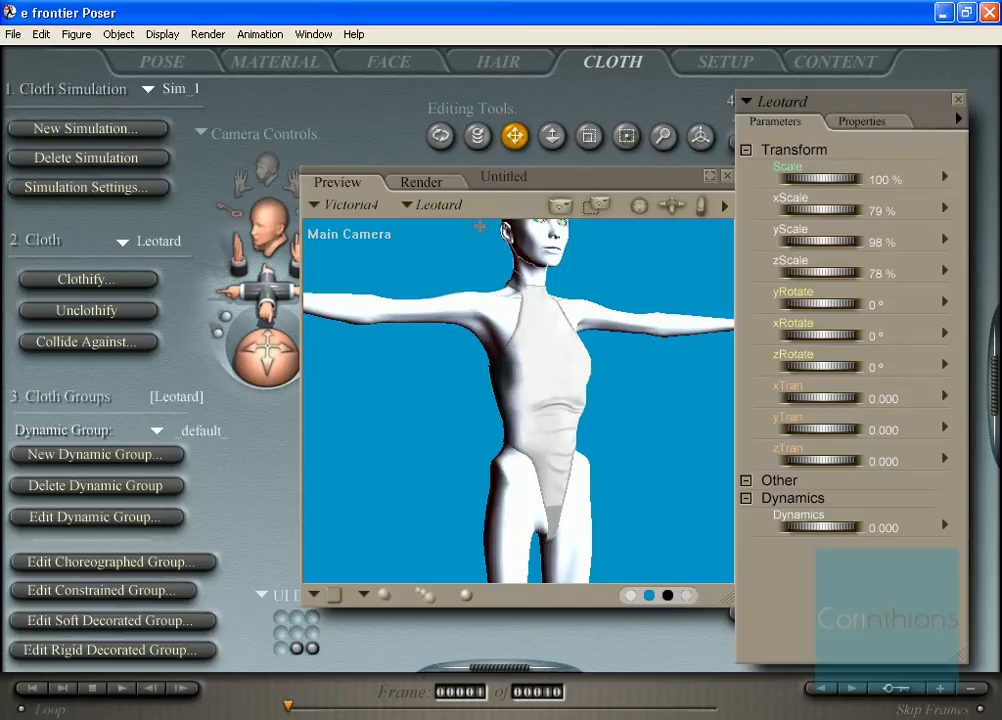
Set up a single-frame Wavefront OBJ export that includes only the Leotard
click(12, 34)
mouse_move(100, 172)
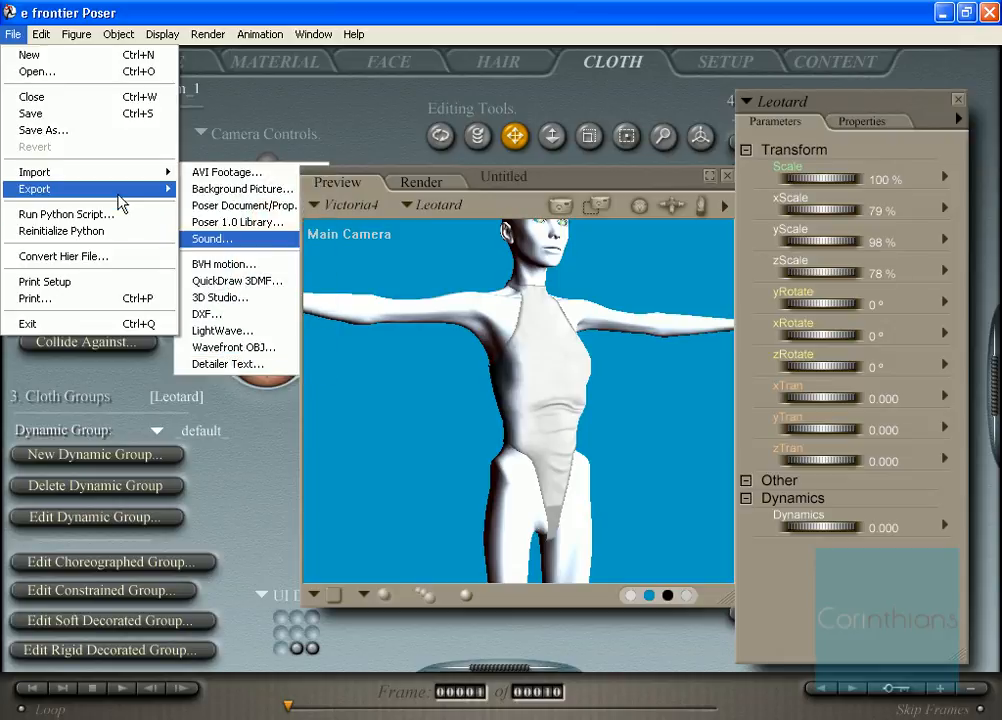
mouse_move(148, 189)
click(240, 347)
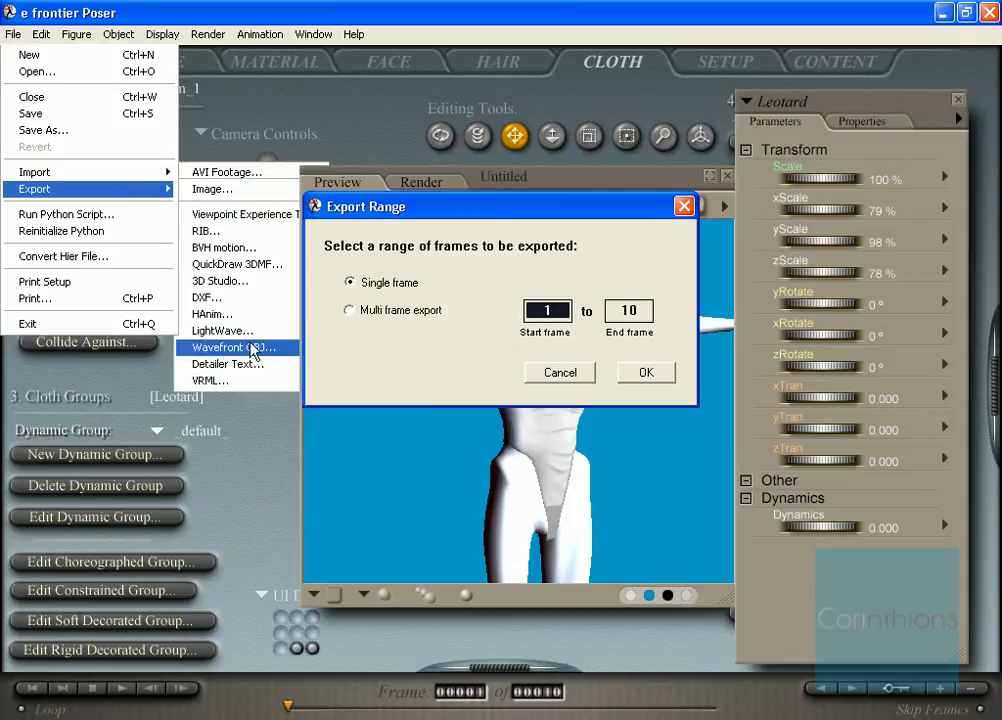
click(648, 373)
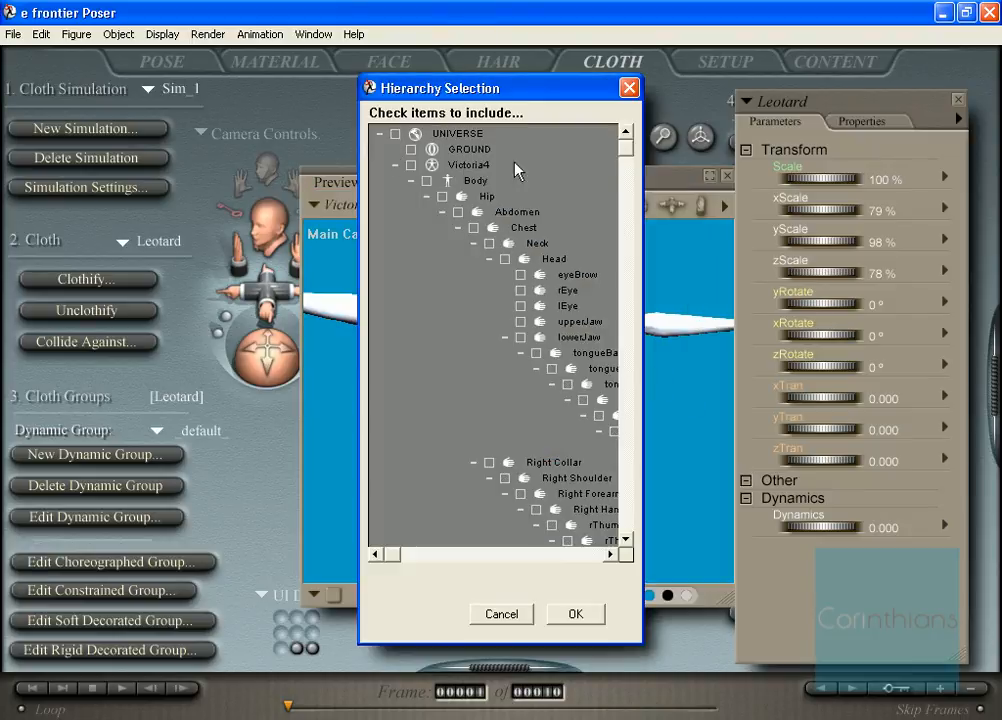
drag(630, 532, 630, 538)
click(456, 509)
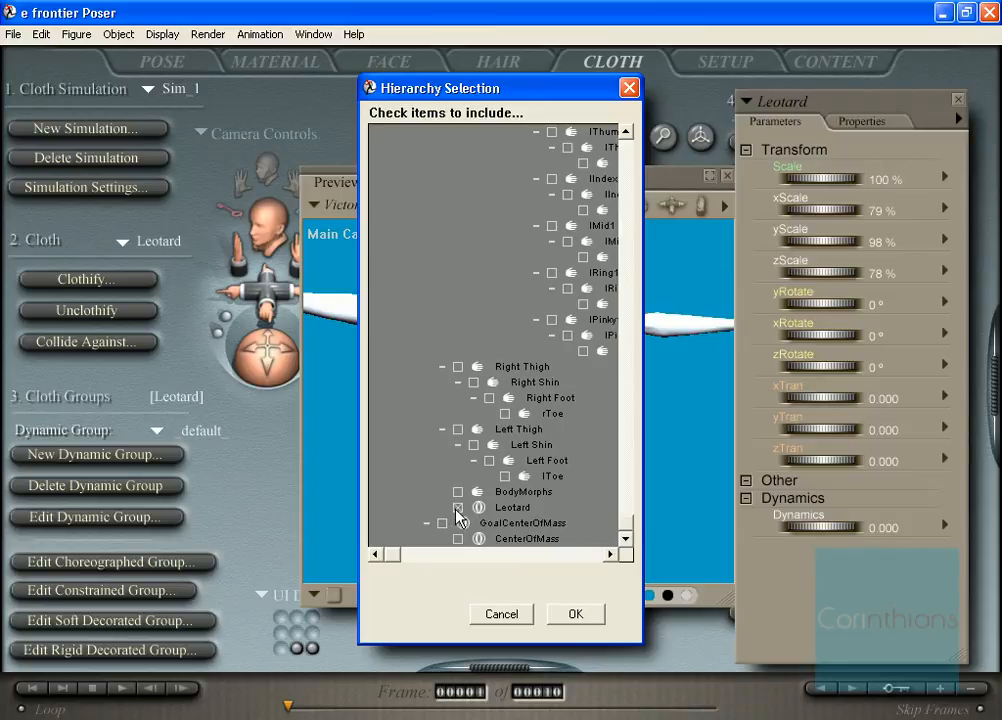
click(574, 614)
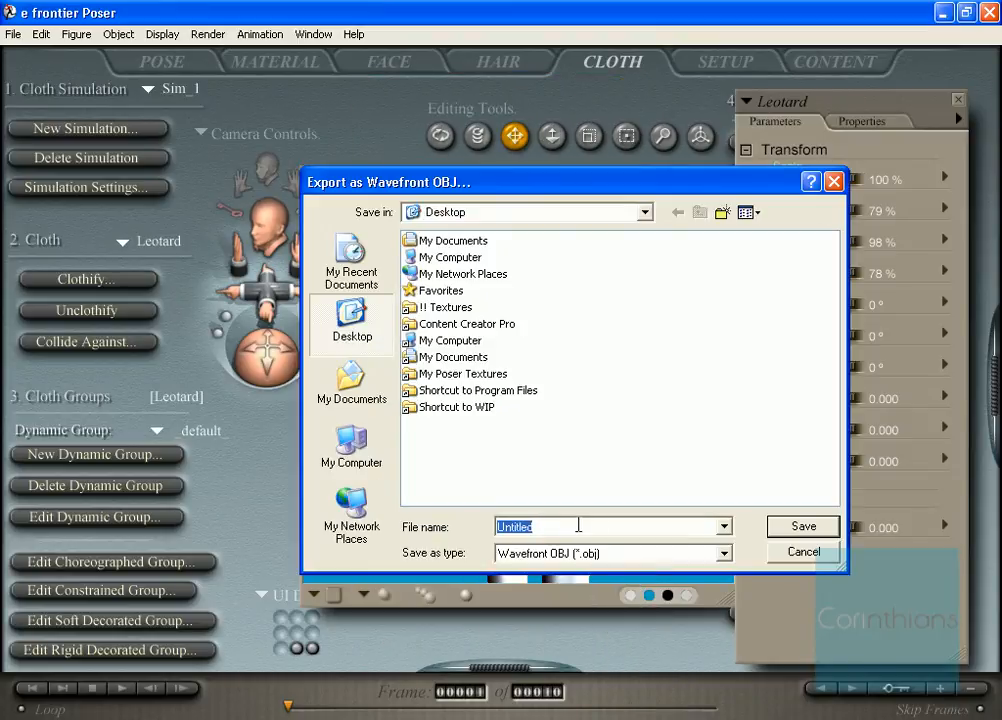
Save the OBJ as Emaciated on the Desktop, without welded body part seams or figure names in polygon groups
text(Emaciated)
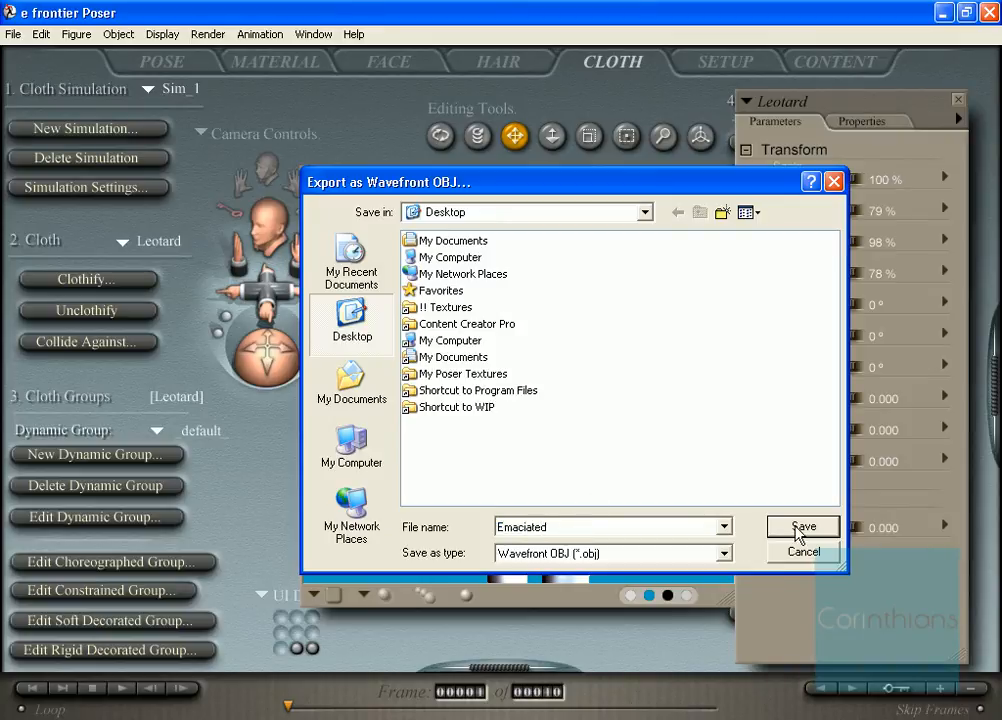
click(800, 532)
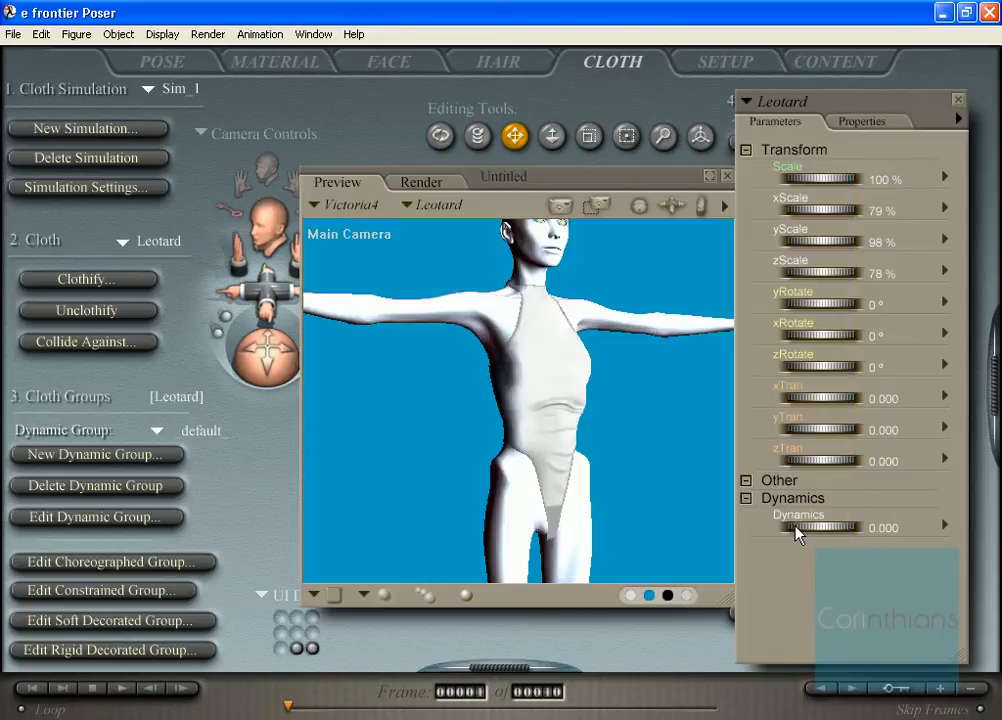
click(344, 354)
click(344, 308)
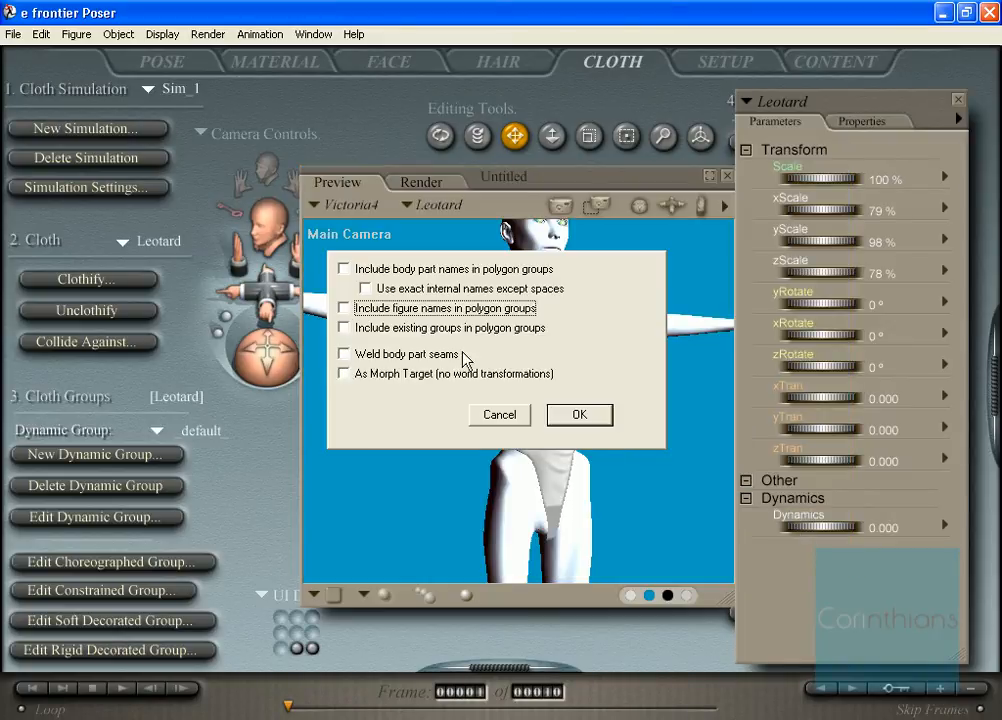
click(574, 418)
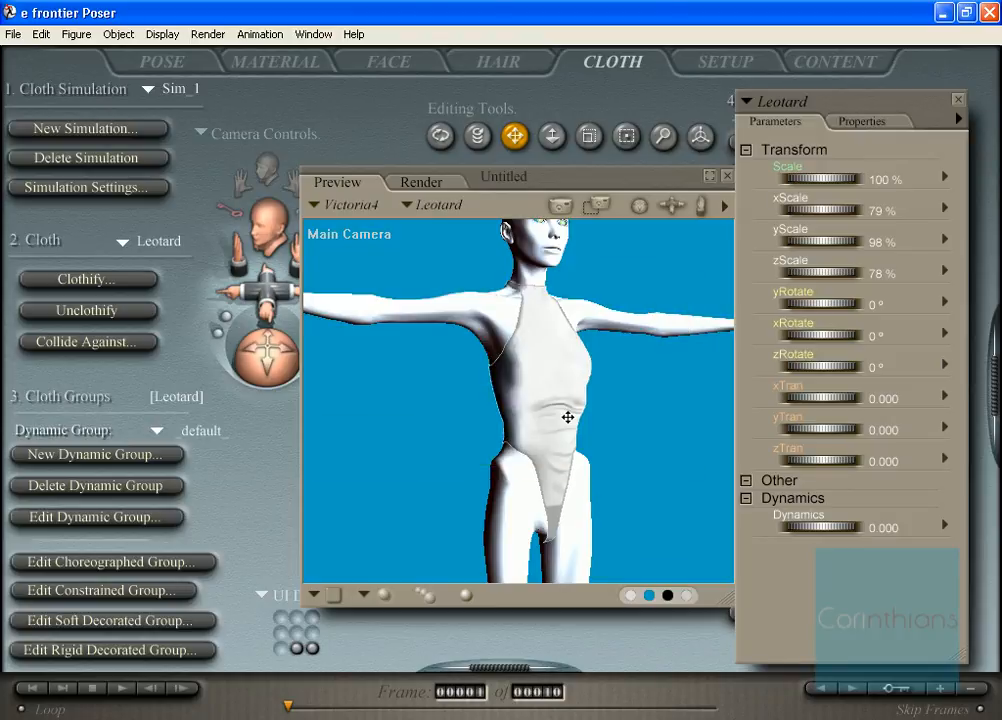
Close the leotard's parameters and clear its calculated cloth simulation
click(745, 151)
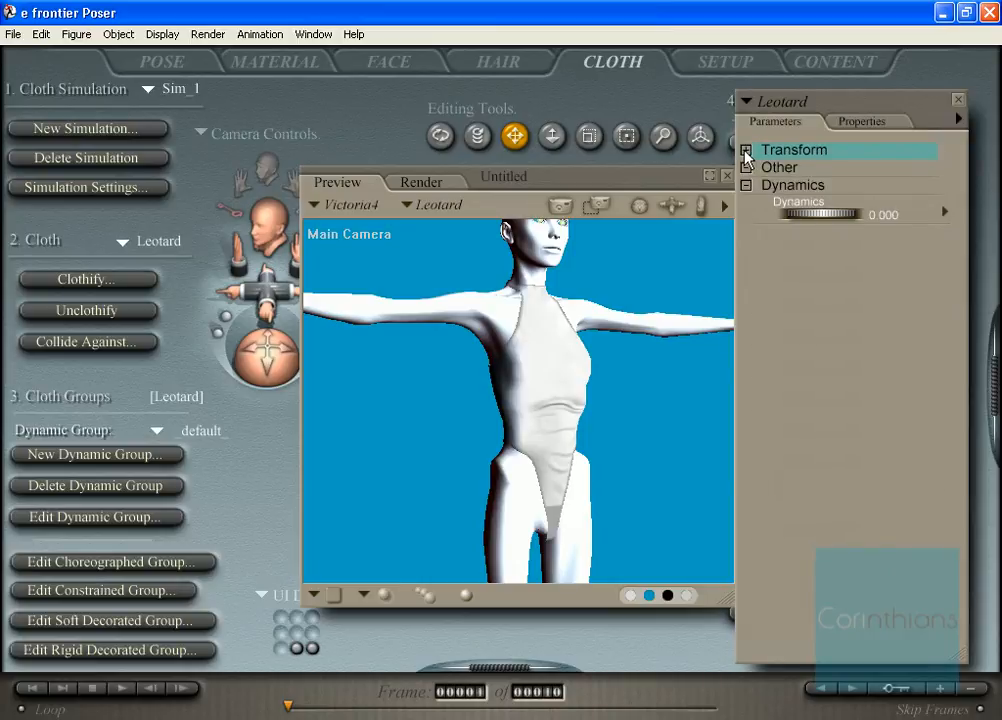
click(744, 187)
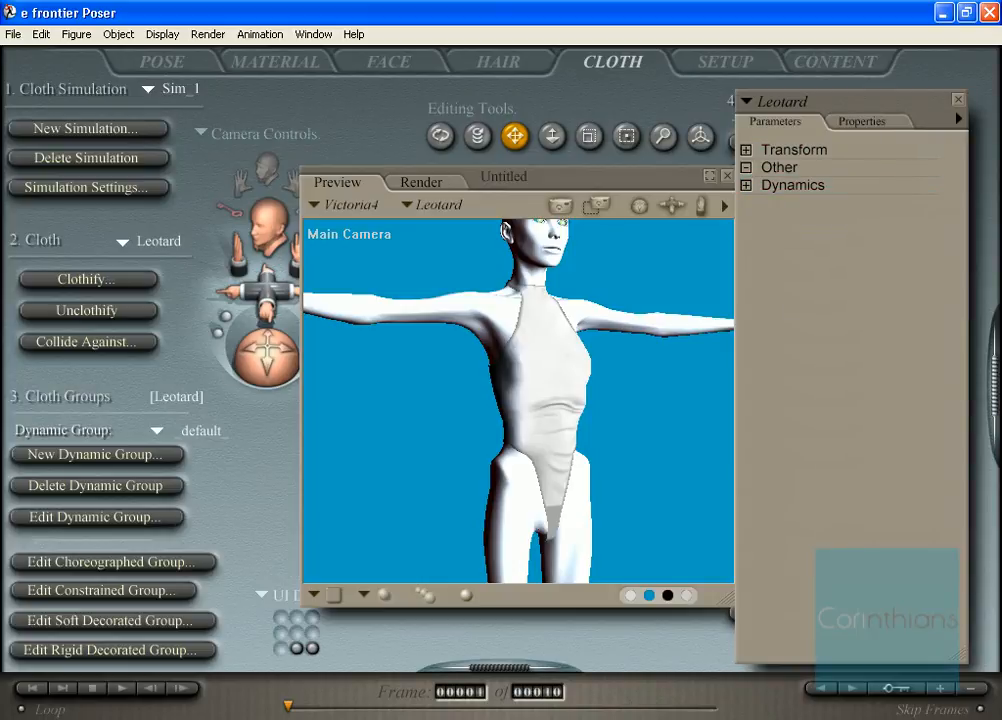
click(993, 355)
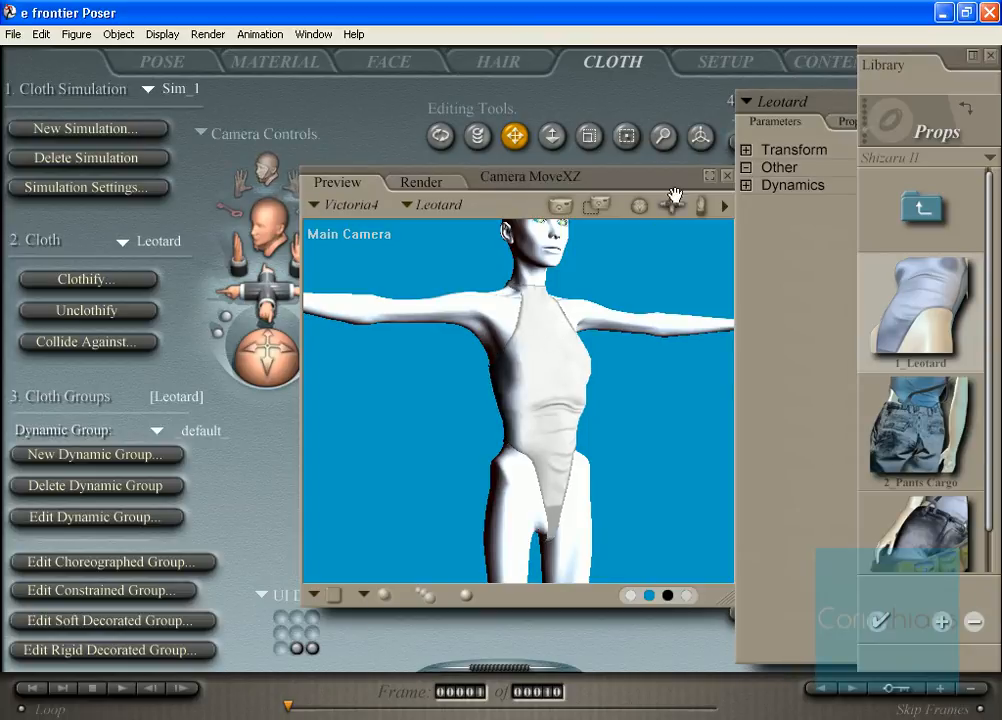
click(988, 56)
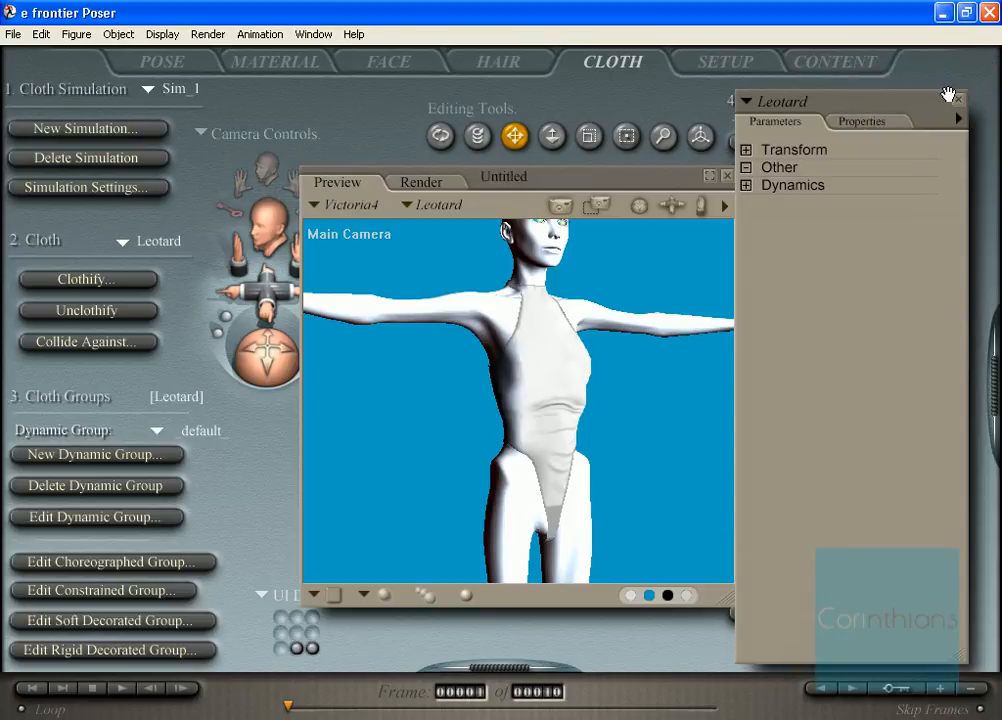
click(957, 100)
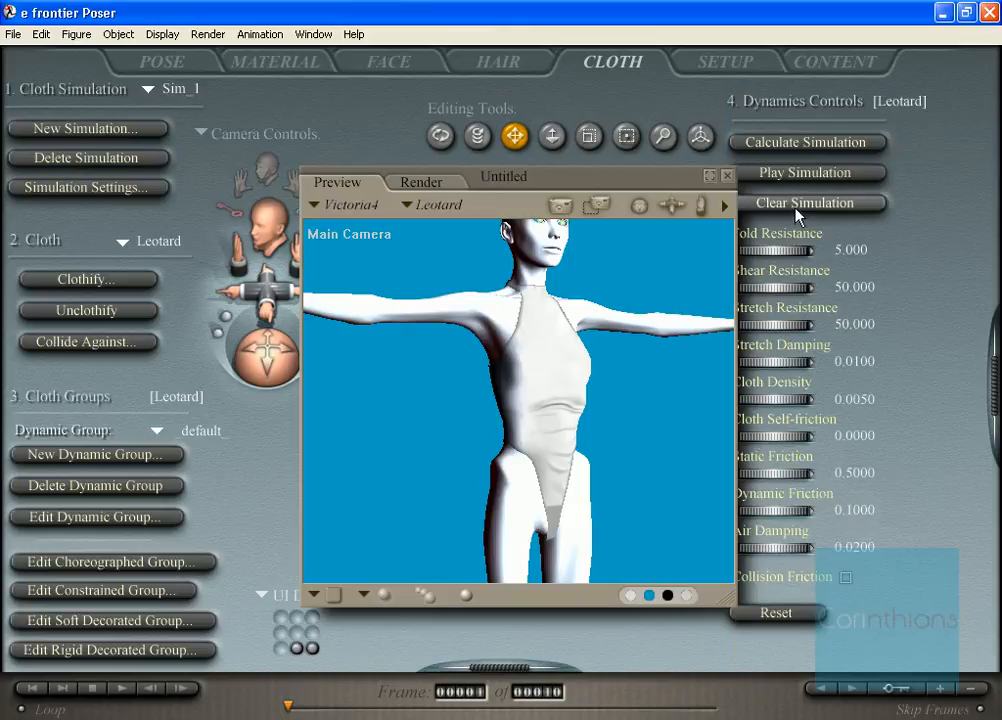
click(797, 205)
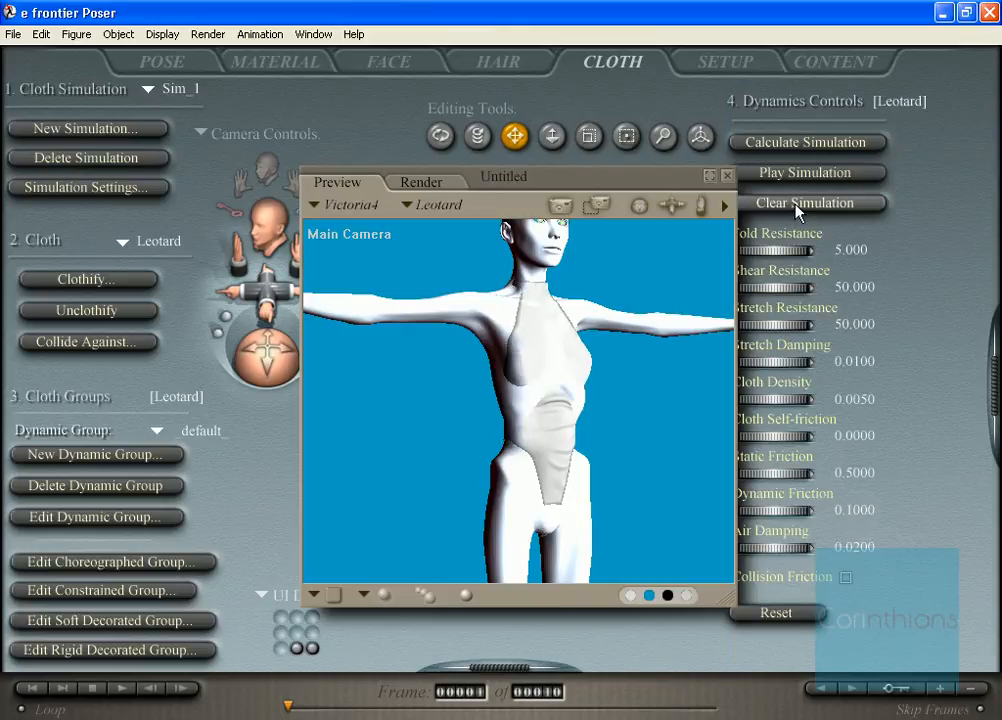
Display the leotard's transform parameters and try to restore them to their memorized values
double_click(531, 343)
click(772, 124)
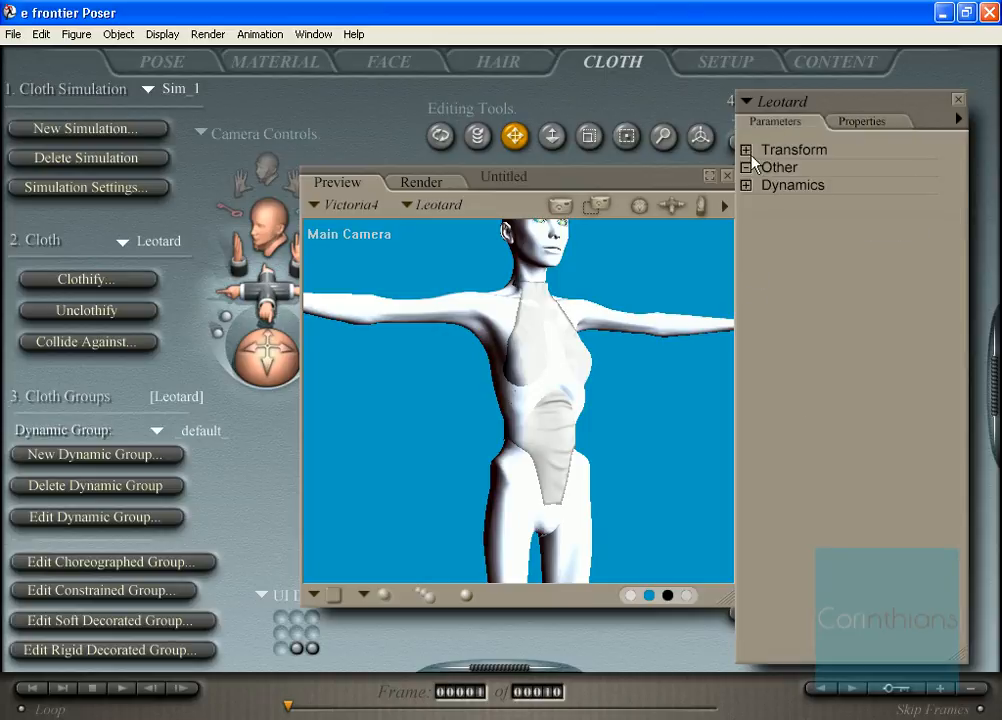
click(750, 156)
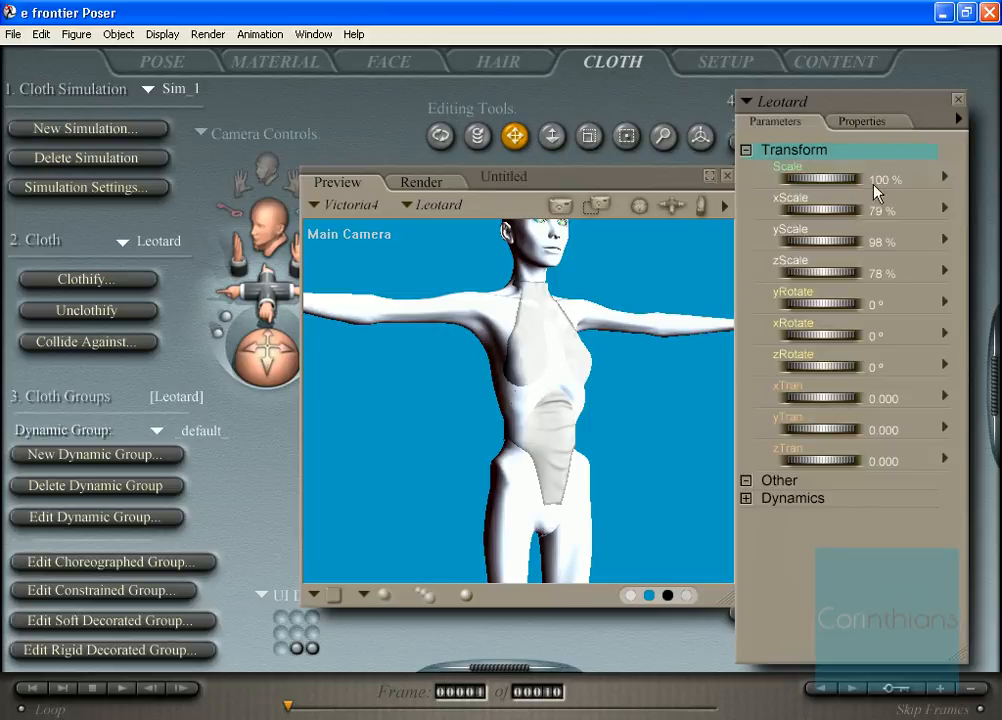
click(881, 211)
key(Return)
click(957, 121)
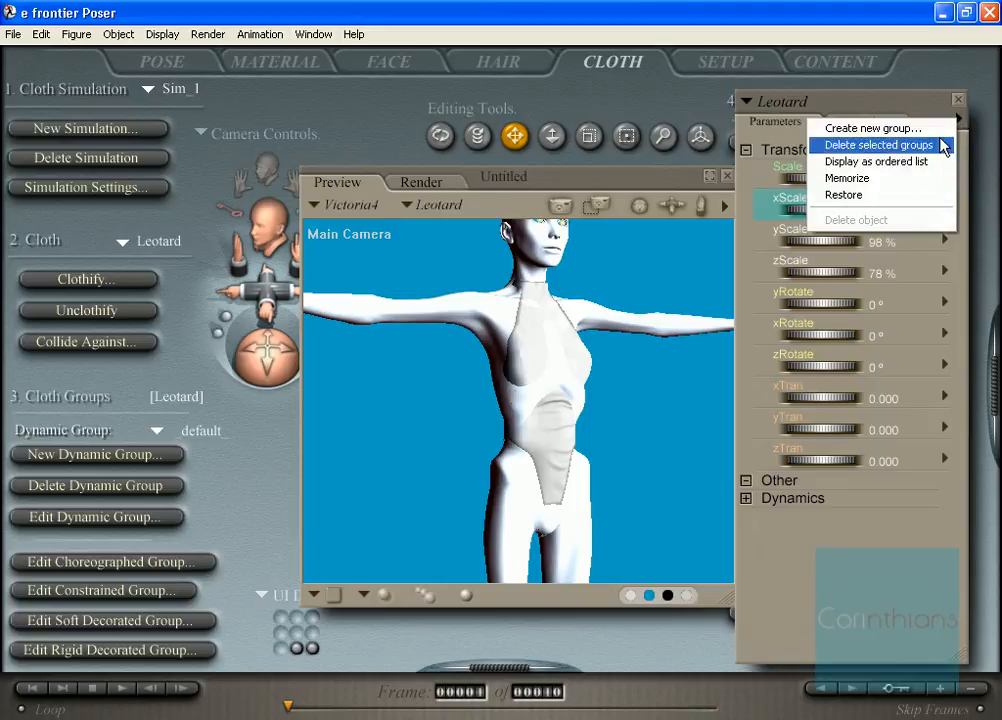
click(900, 196)
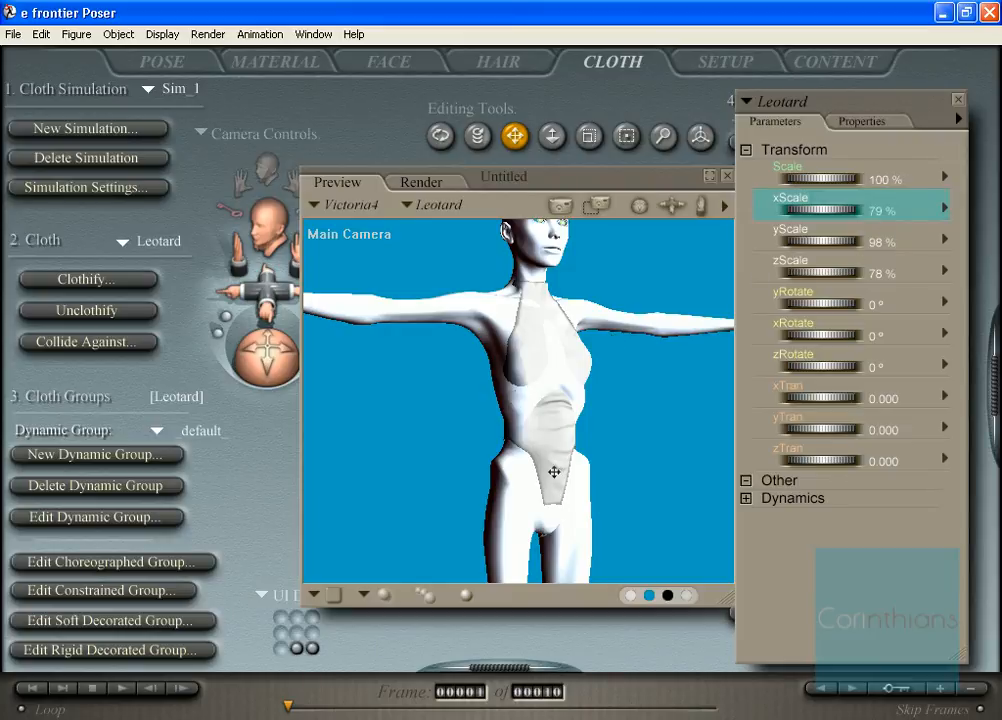
Set the leotard's xScale, yScale and zScale each to 100%
click(880, 211)
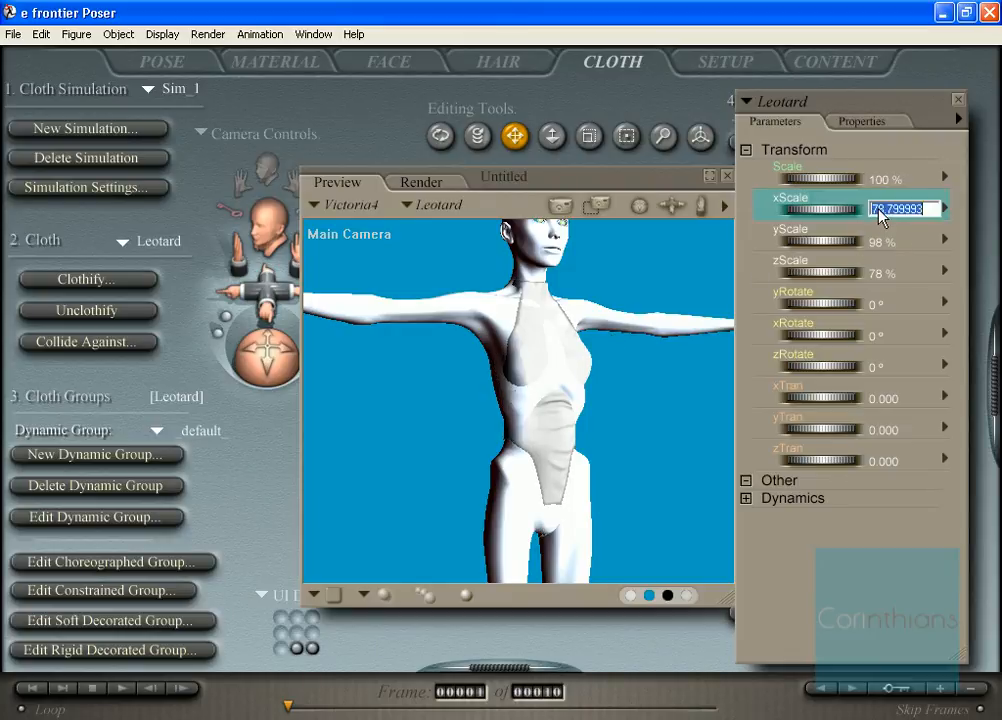
text(100)
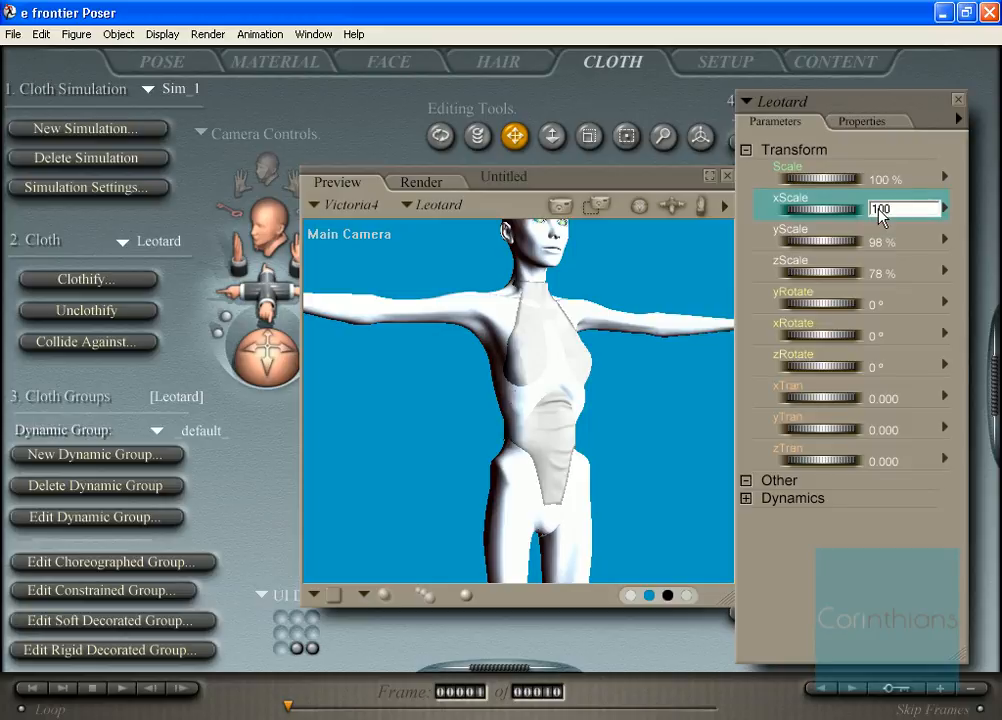
key(Return)
click(880, 242)
text(100)
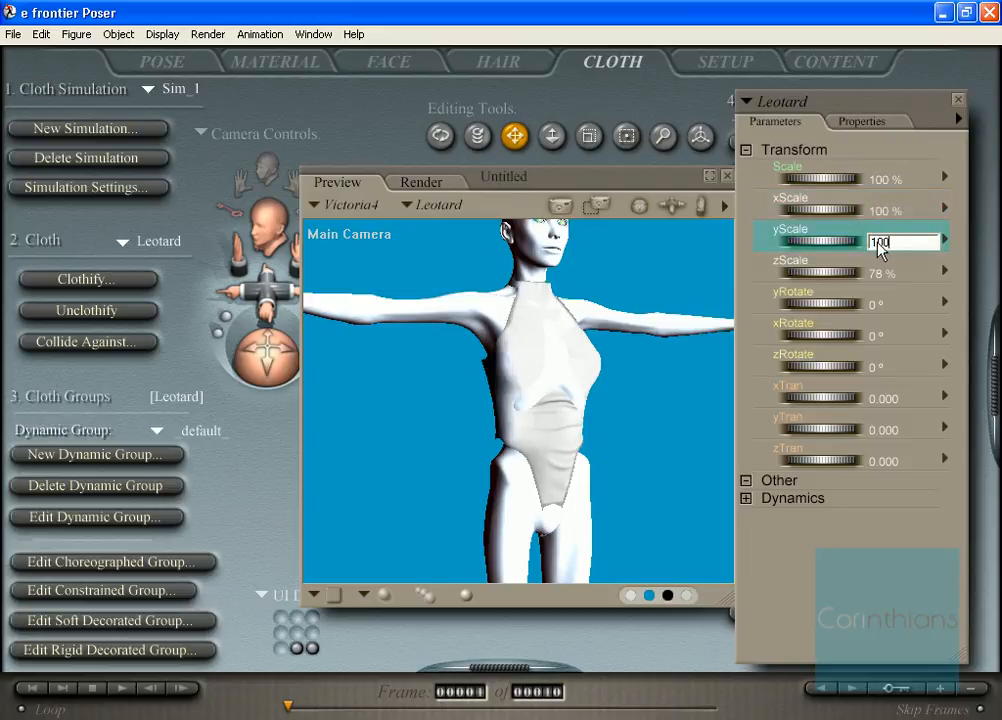
key(Return)
click(877, 272)
text(100)
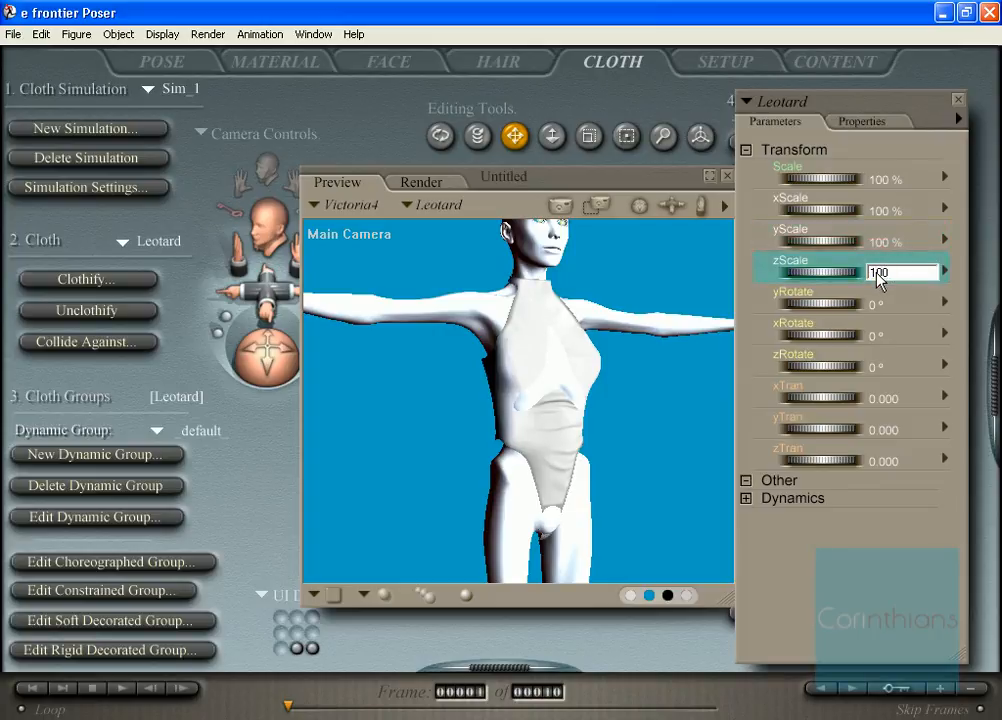
key(Return)
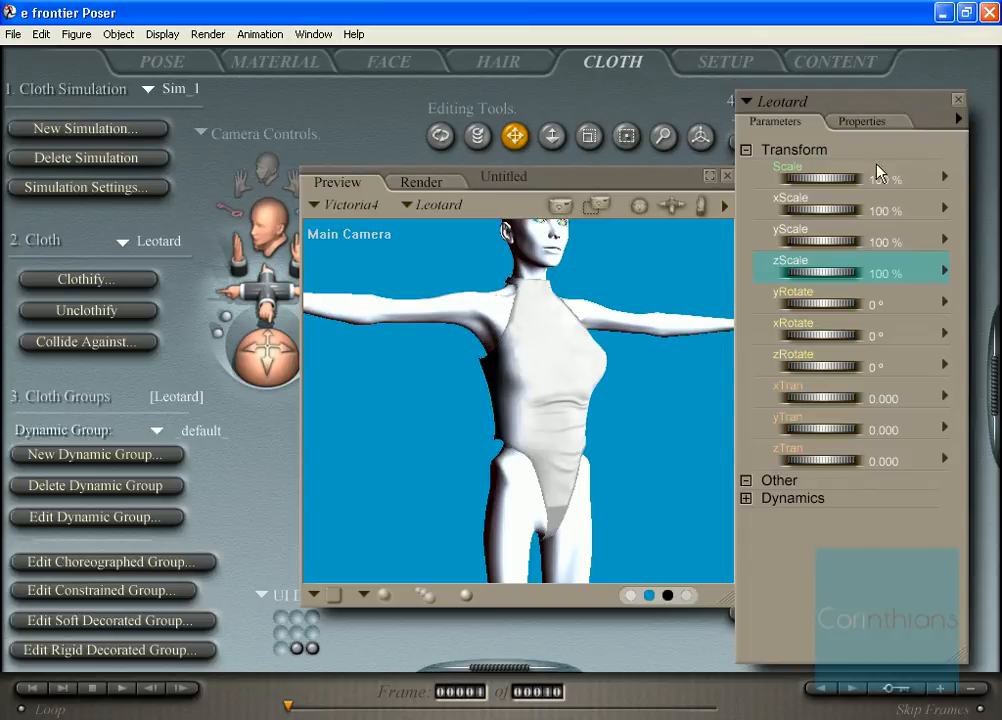
Load the Emaciated OBJ from the Desktop as a morph target labelled Emaciated on the leotard
click(862, 121)
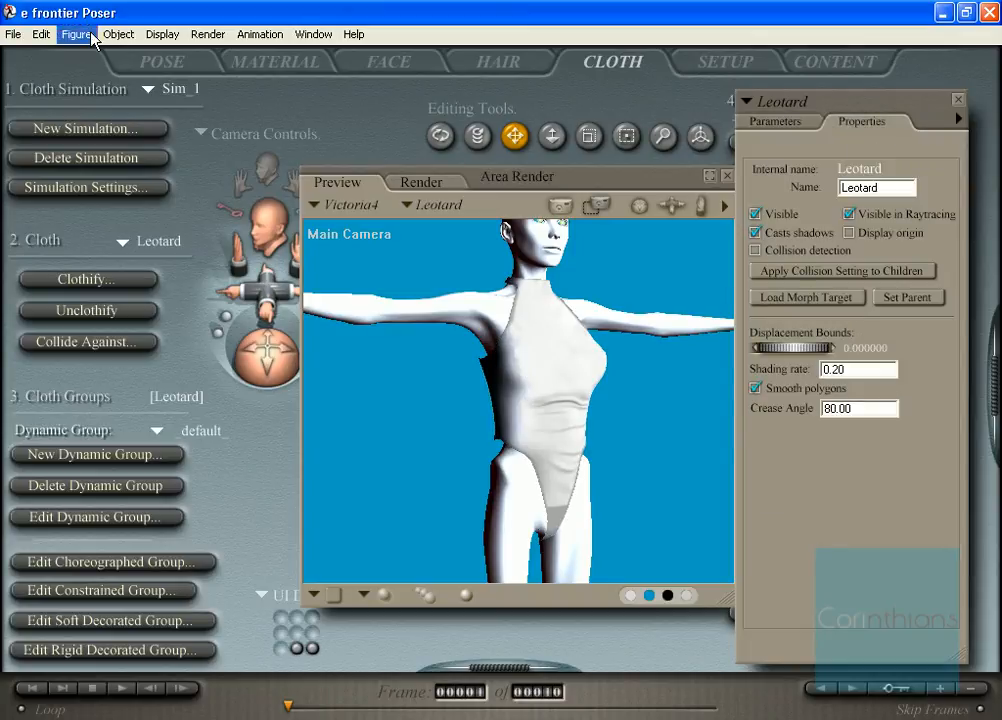
click(118, 34)
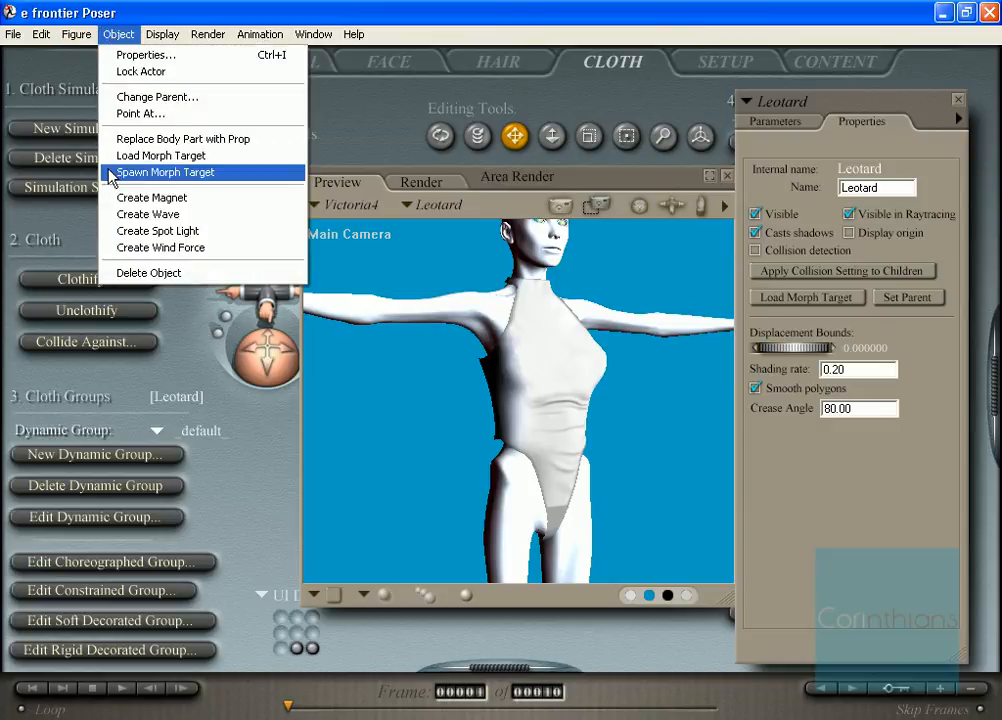
click(822, 300)
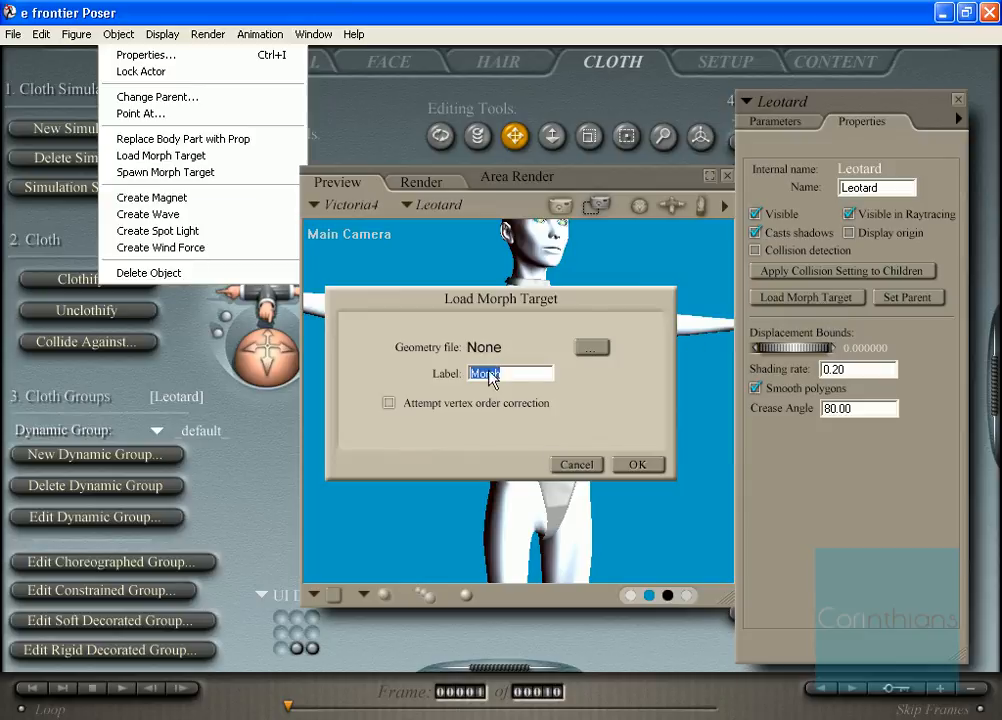
click(590, 347)
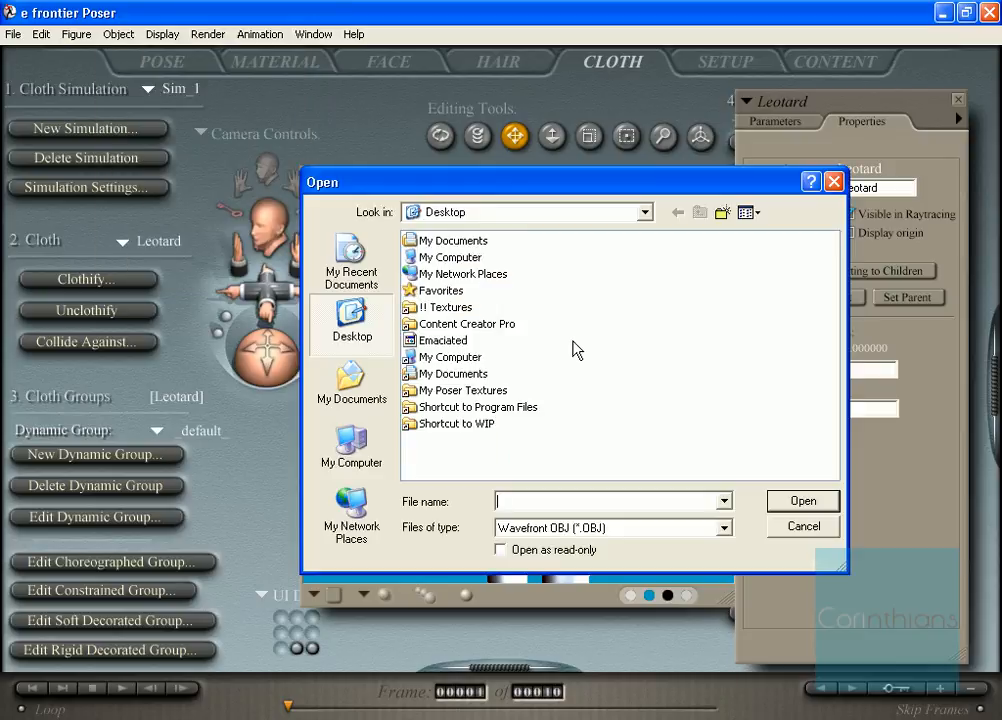
click(437, 343)
double_click(437, 343)
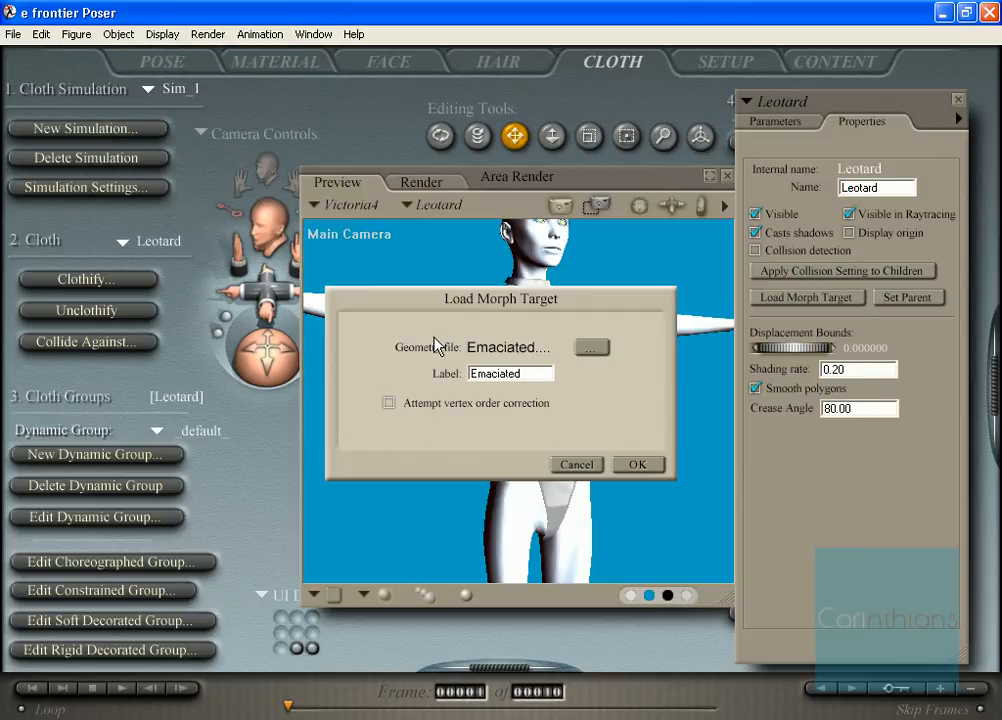
click(637, 465)
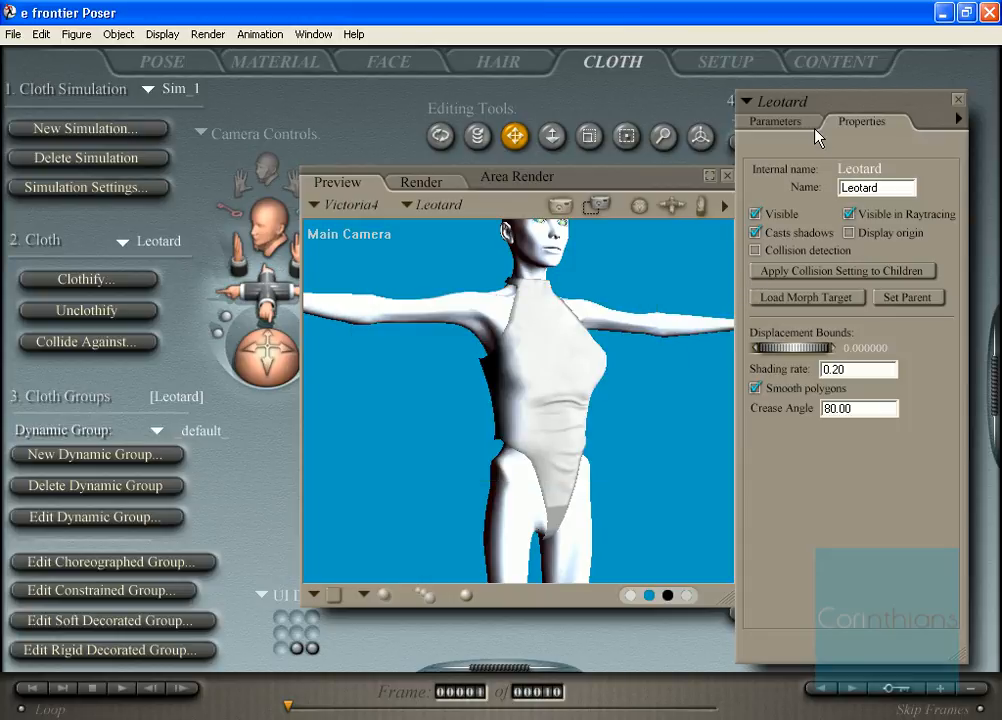
Test the leotard's Emaciated morph at 1 and return it to 0
click(777, 122)
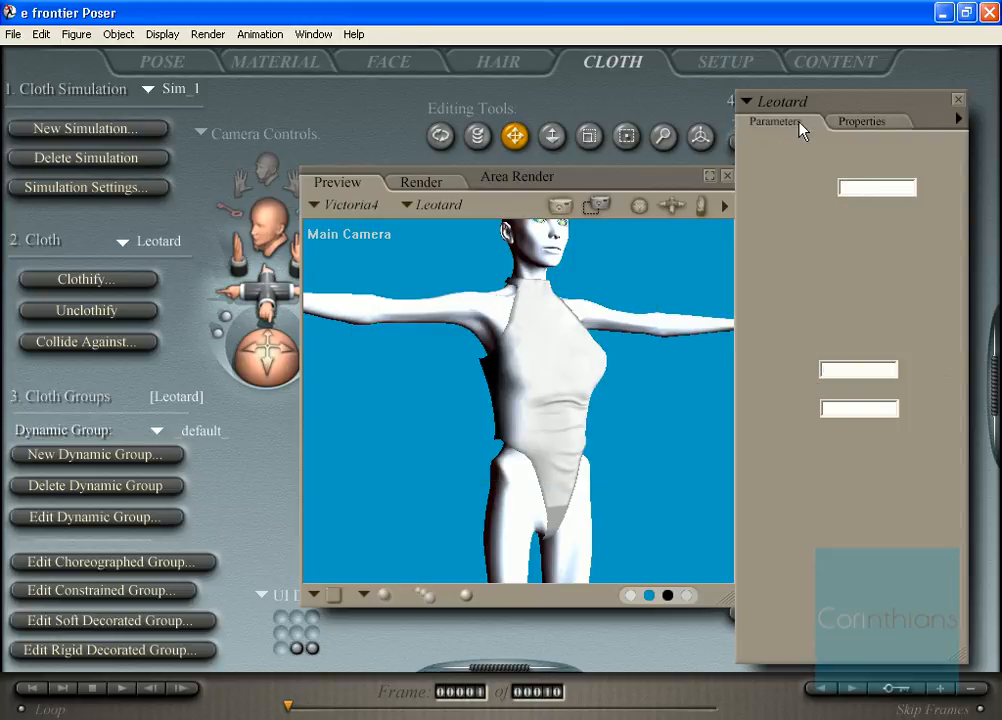
click(746, 150)
click(746, 167)
click(746, 185)
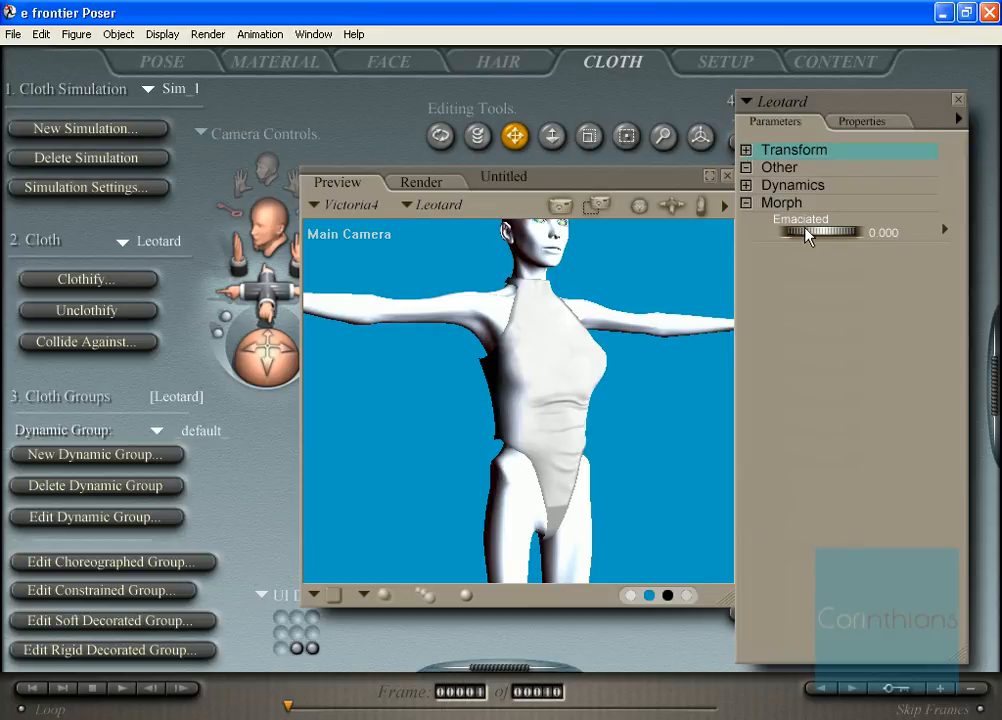
click(869, 236)
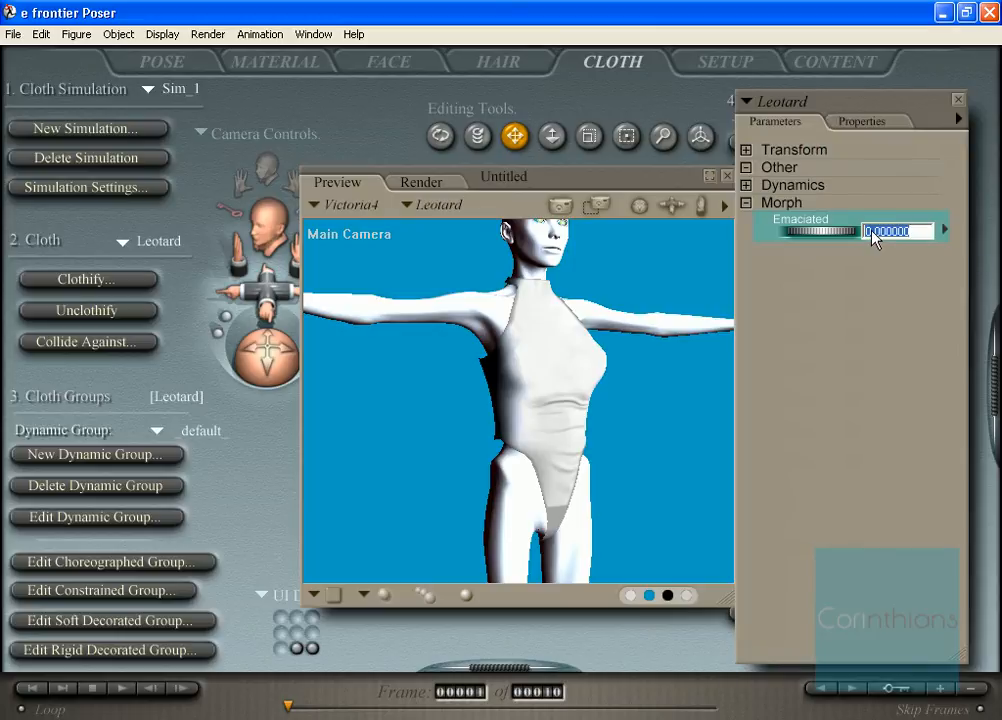
text(1)
key(Return)
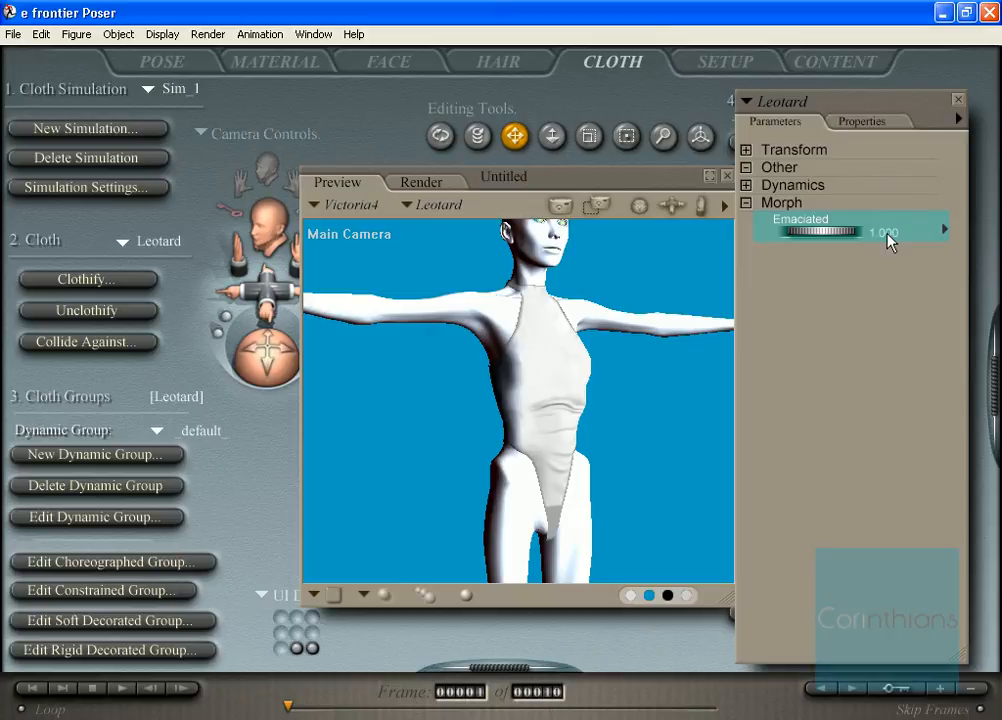
click(889, 237)
text(0)
key(Return)
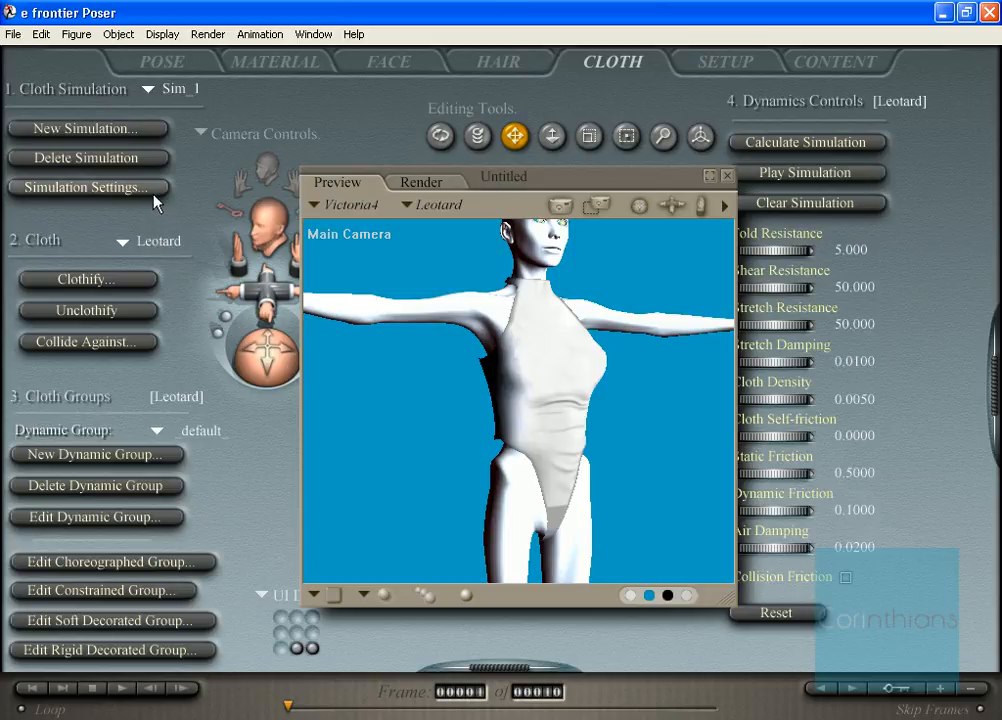
Set the drape frames to 0 in the Sim_1 simulation settings
click(155, 193)
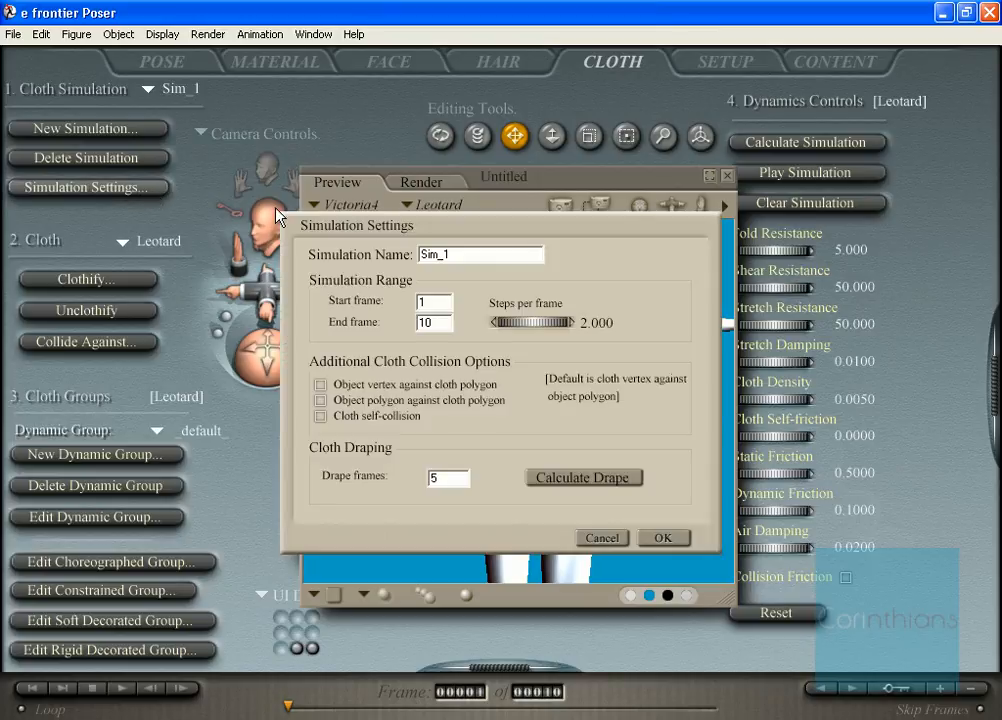
double_click(437, 480)
text(0)
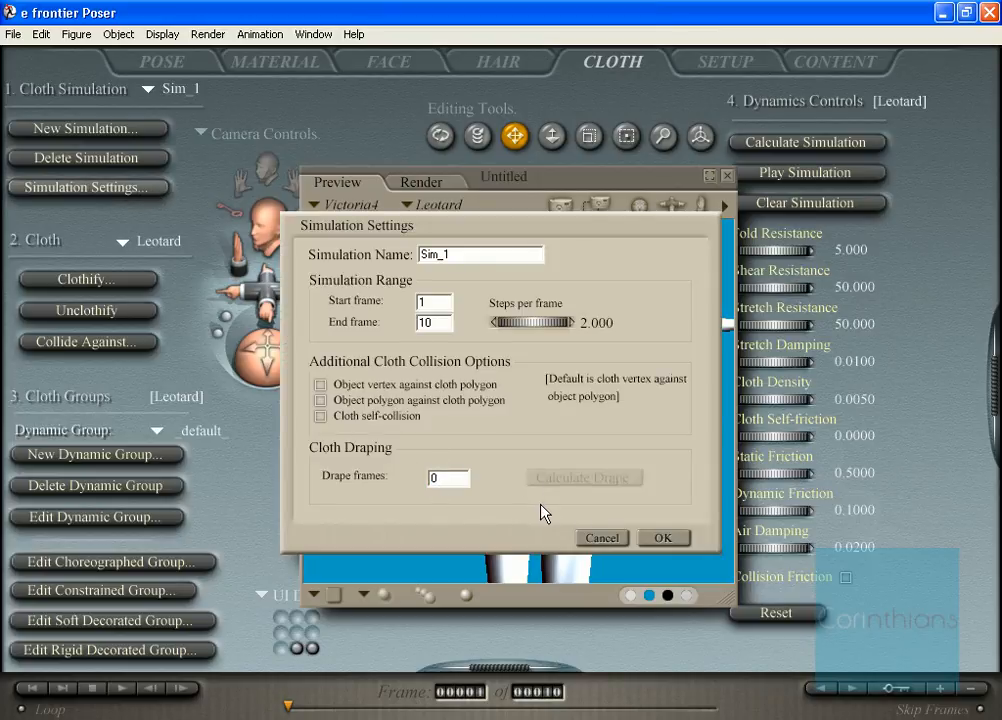
click(663, 537)
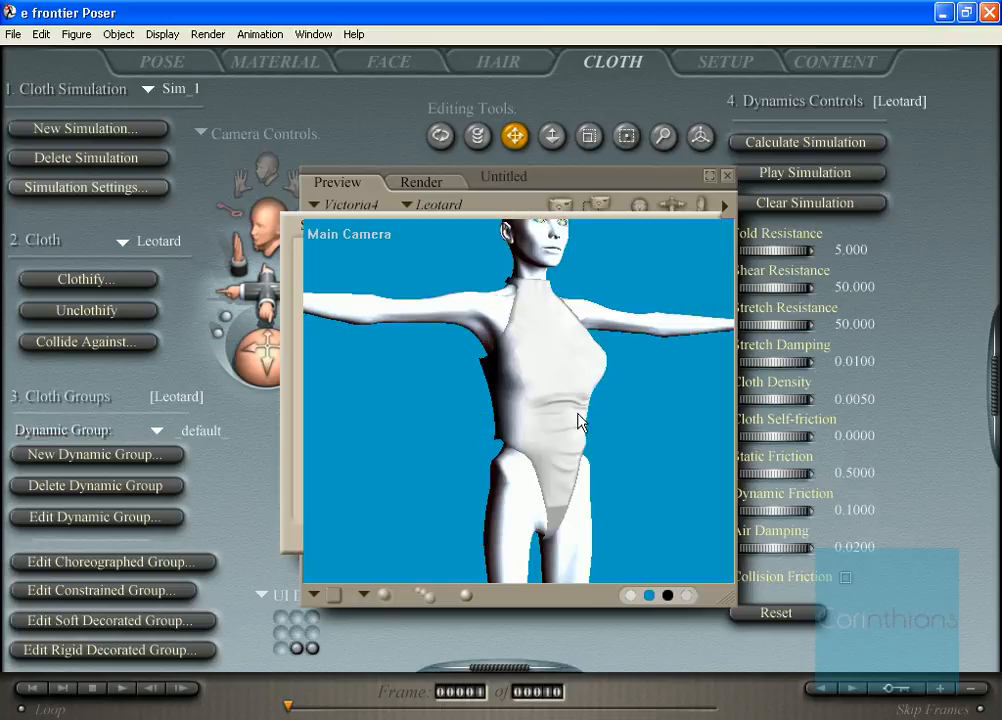
Set the leotard's Emaciated morph to 1
double_click(541, 357)
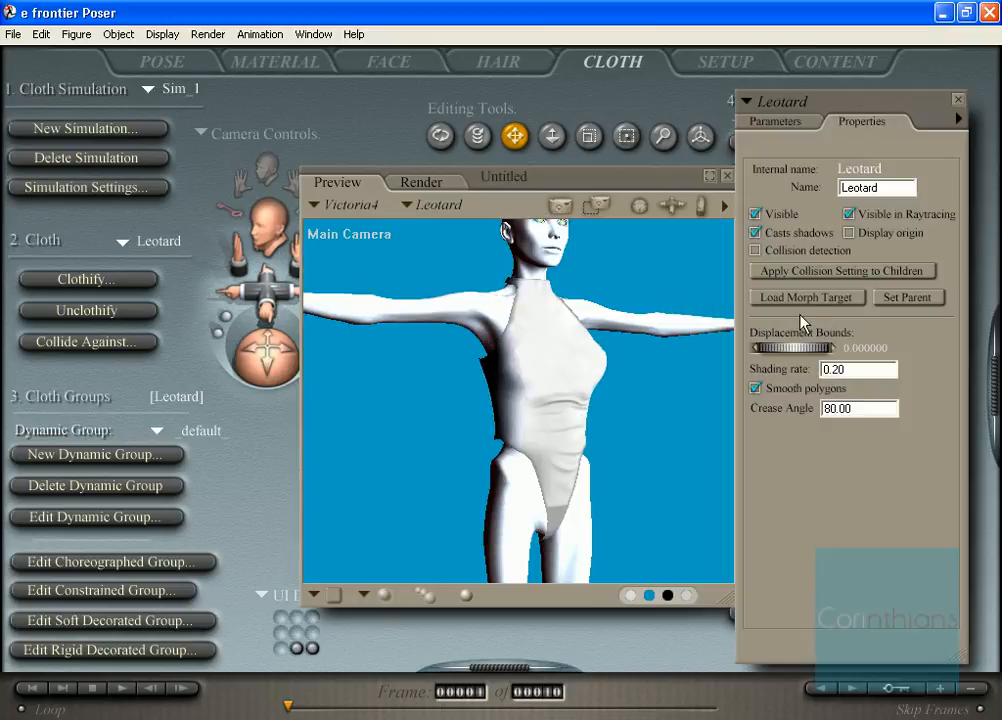
click(796, 126)
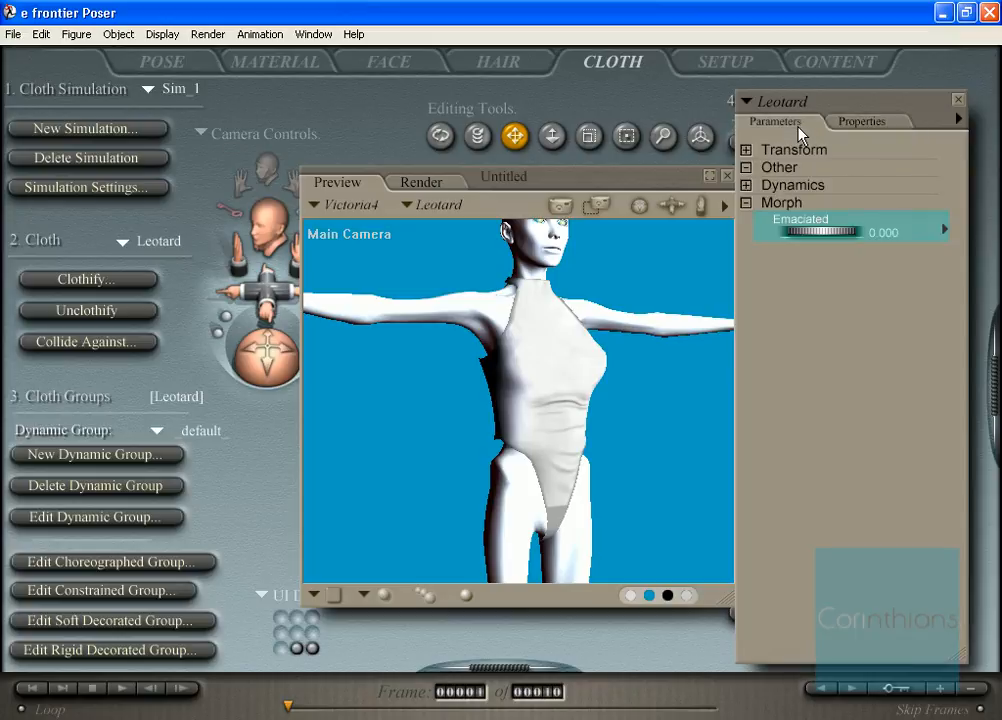
click(880, 236)
text(1)
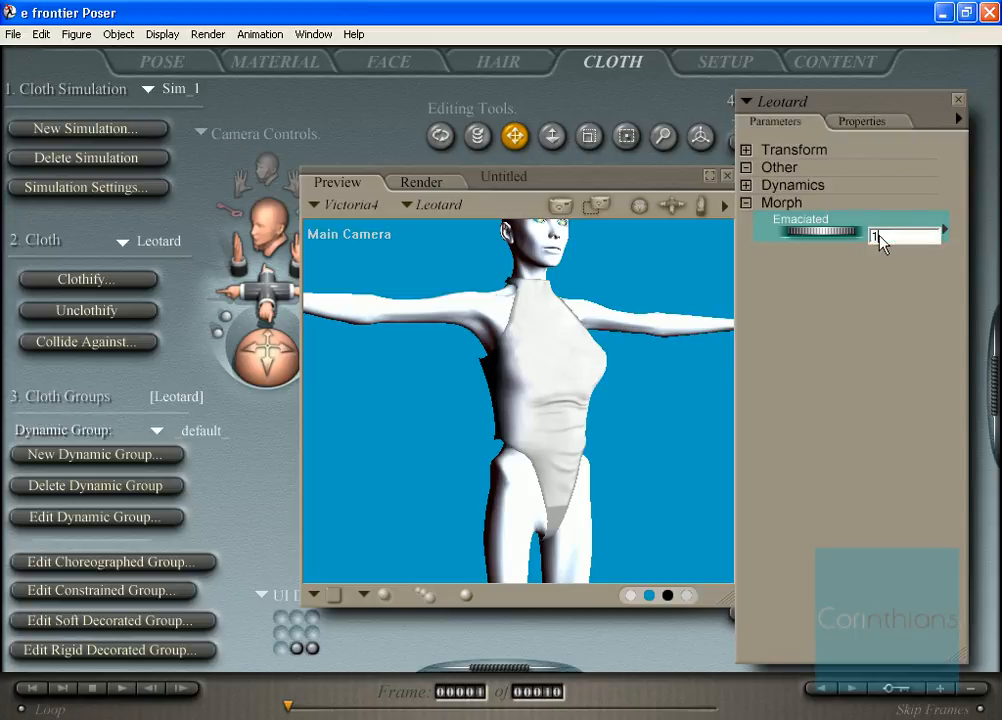
key(Return)
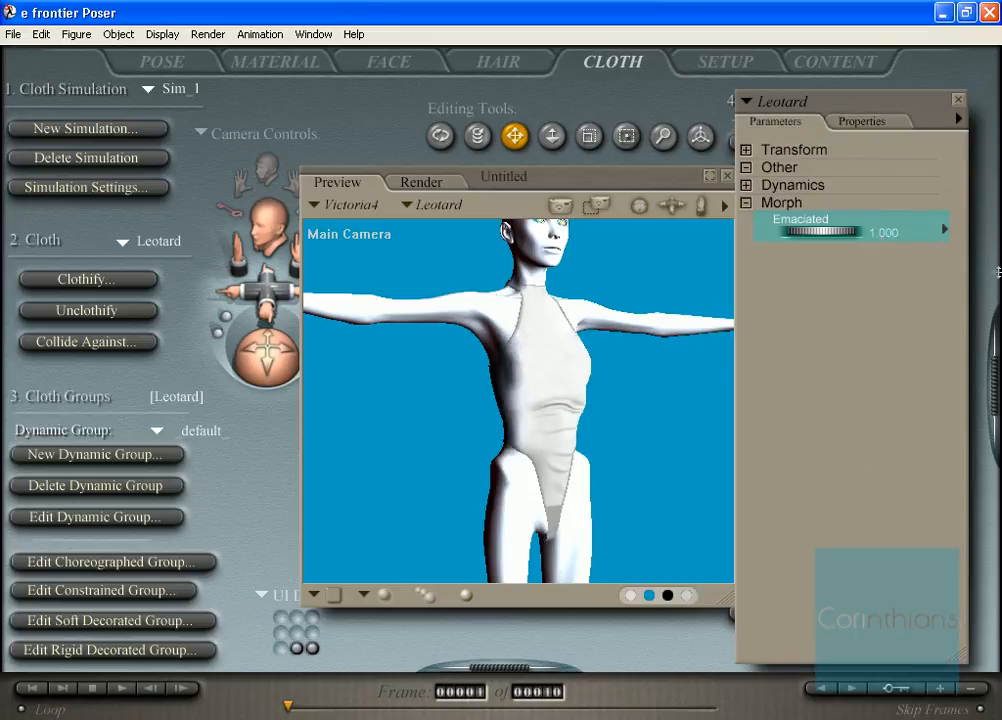
Apply a standing pose from the puMaster_FullBody poses to Victoria4 at frame 10
click(957, 100)
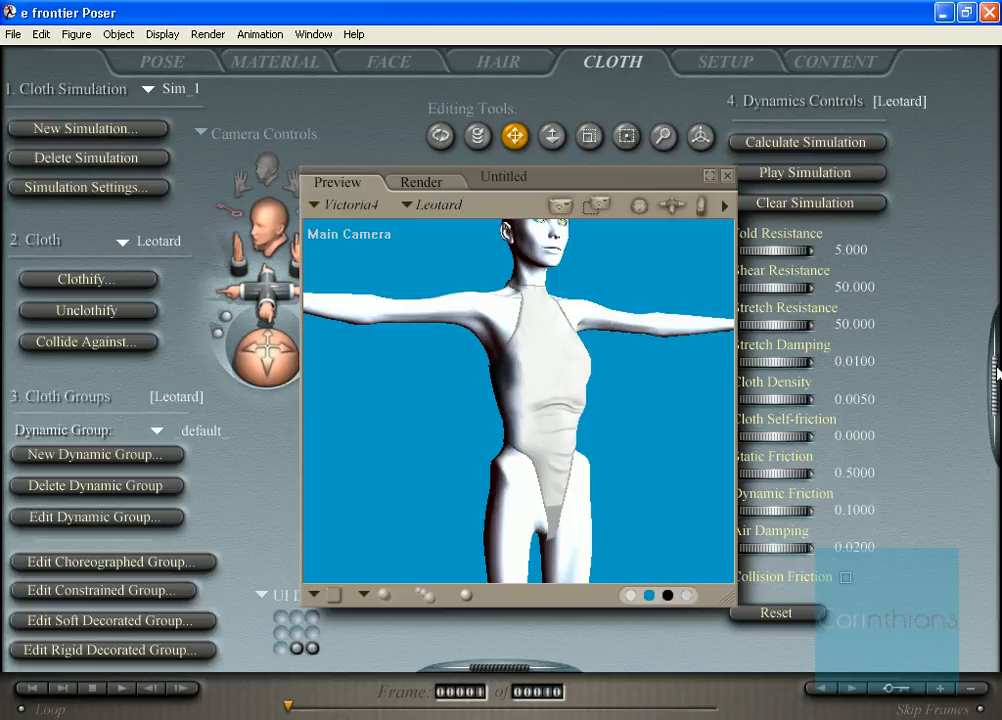
click(997, 372)
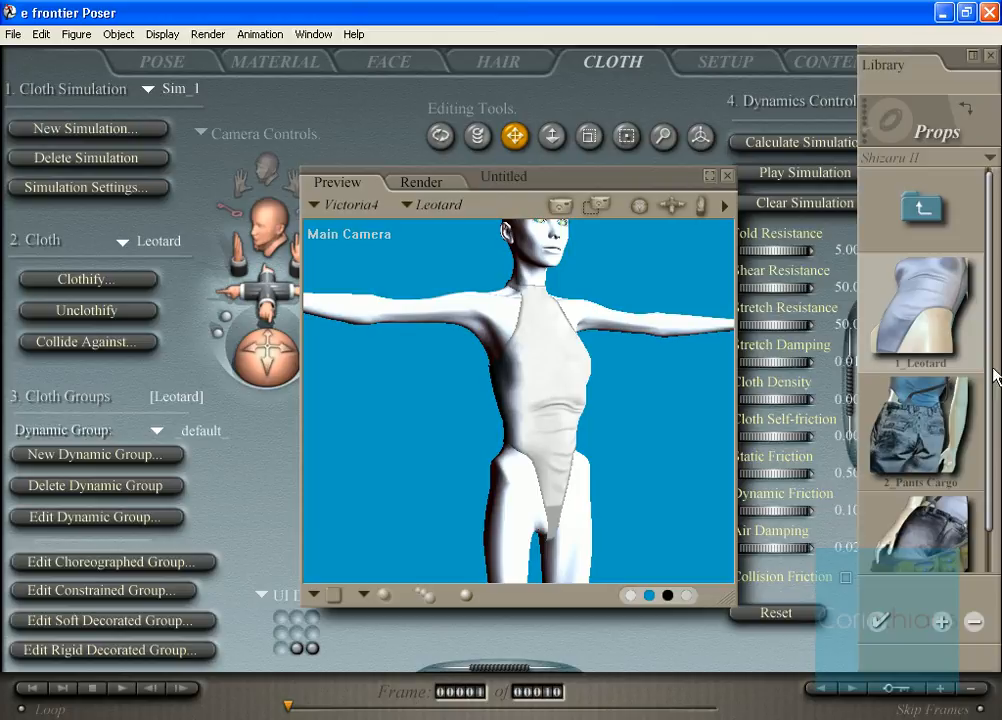
click(935, 127)
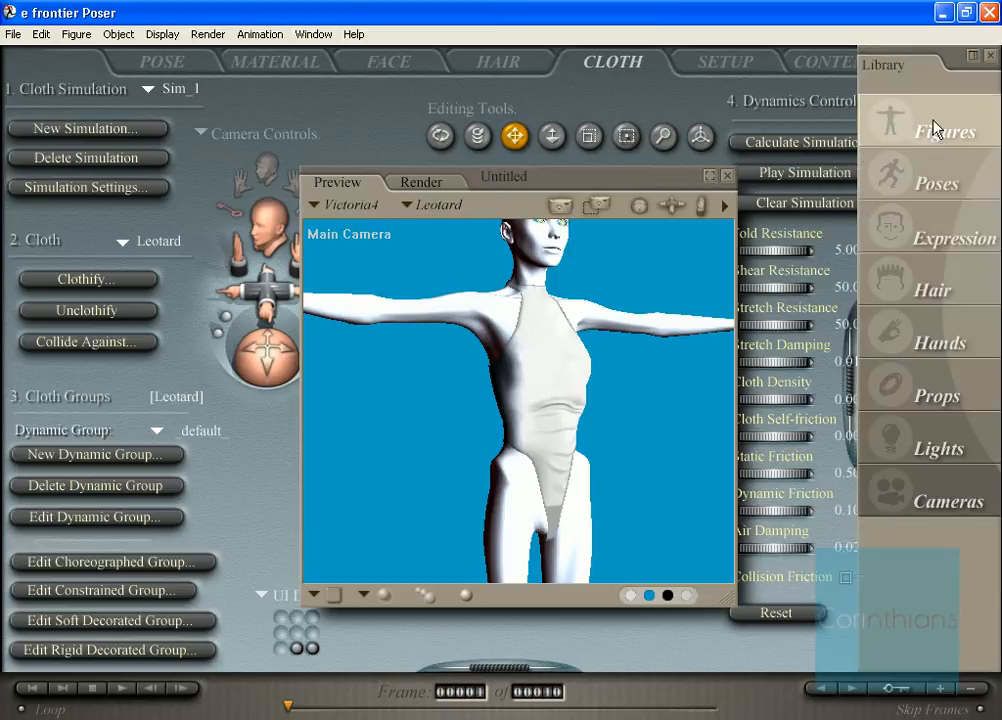
click(935, 180)
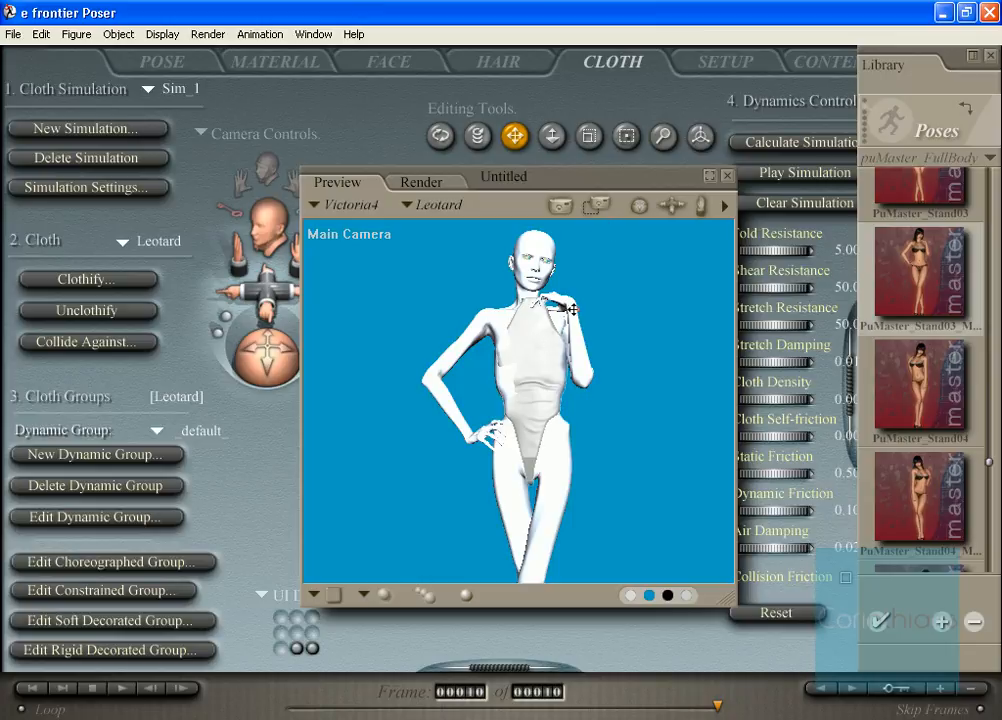
Compare the figure and leotard at frames 1 and 10, then examine the leotard's fit from an angle at frame 10
click(293, 707)
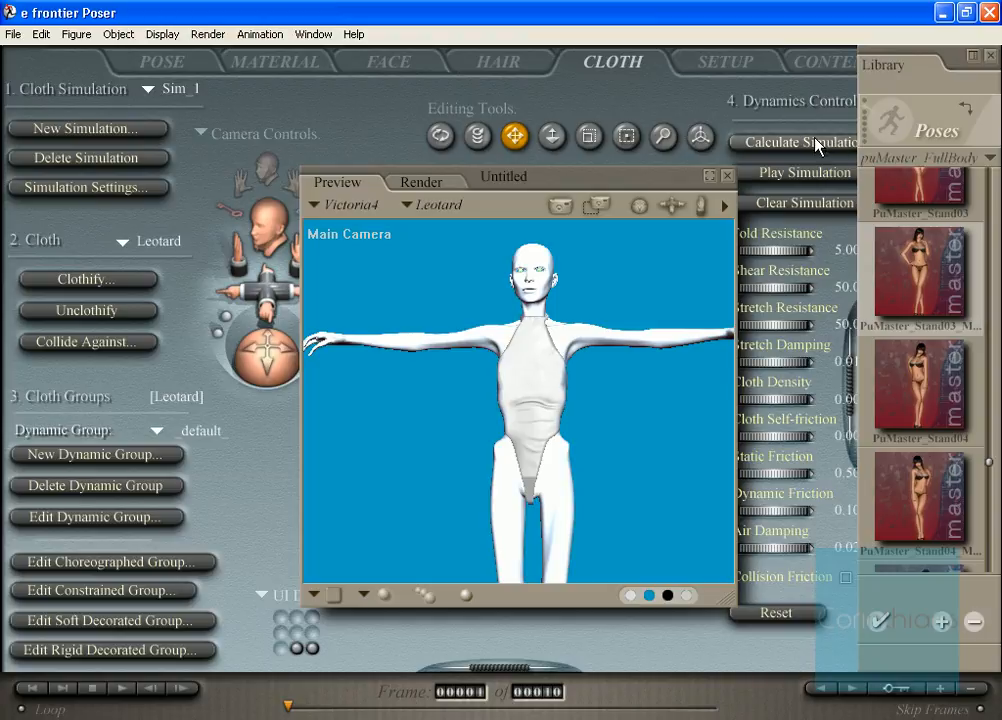
click(717, 710)
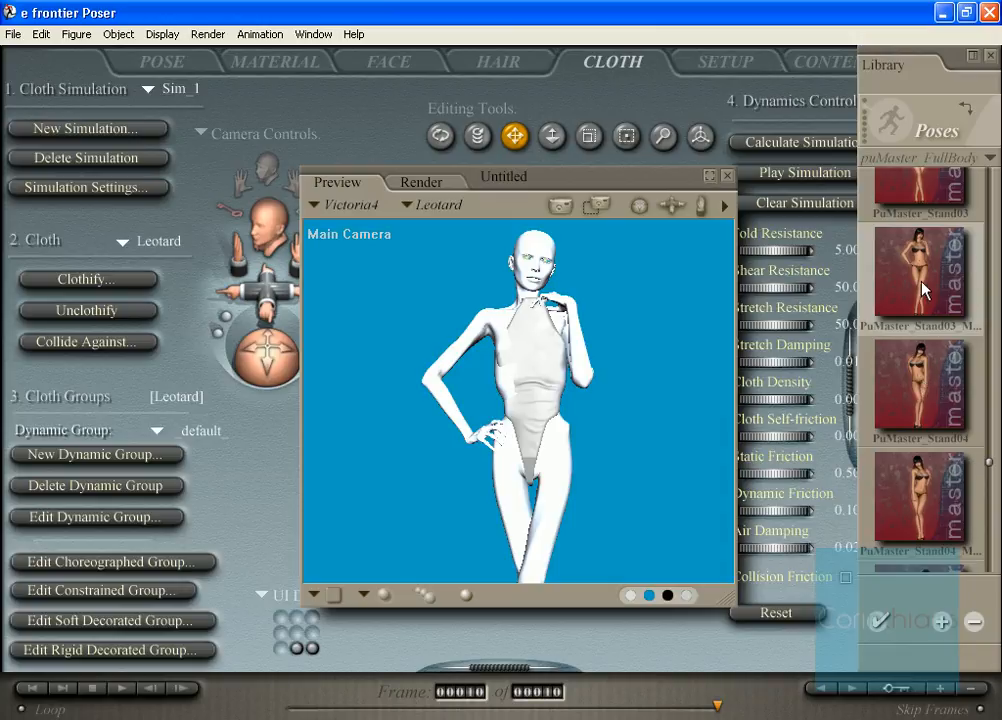
scroll(922, 289, down, 1)
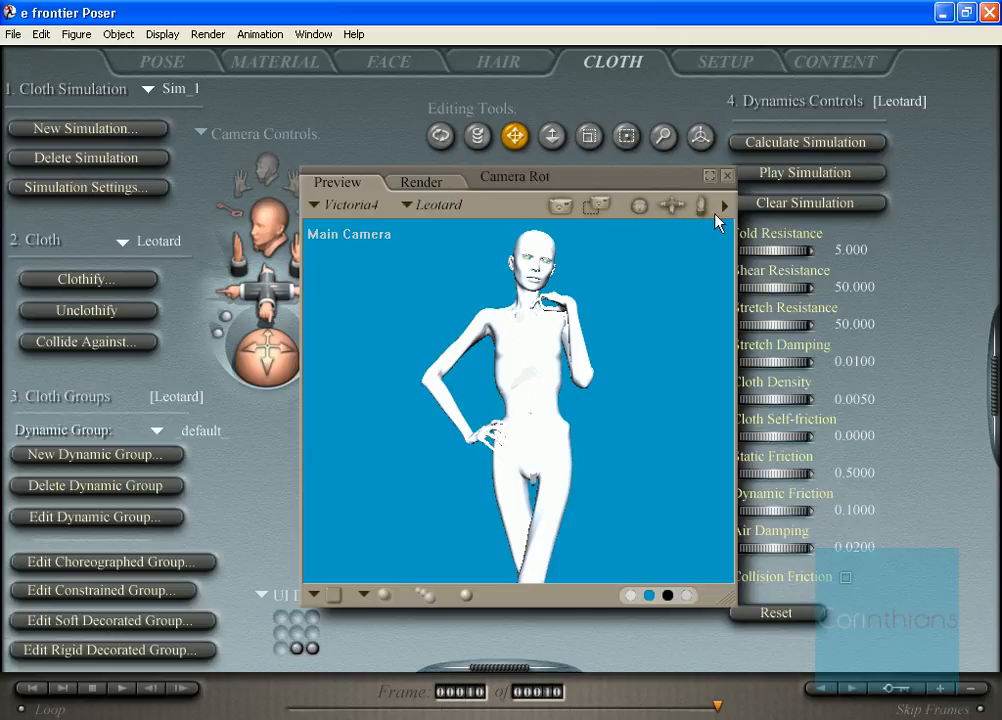
drag(639, 205, 674, 198)
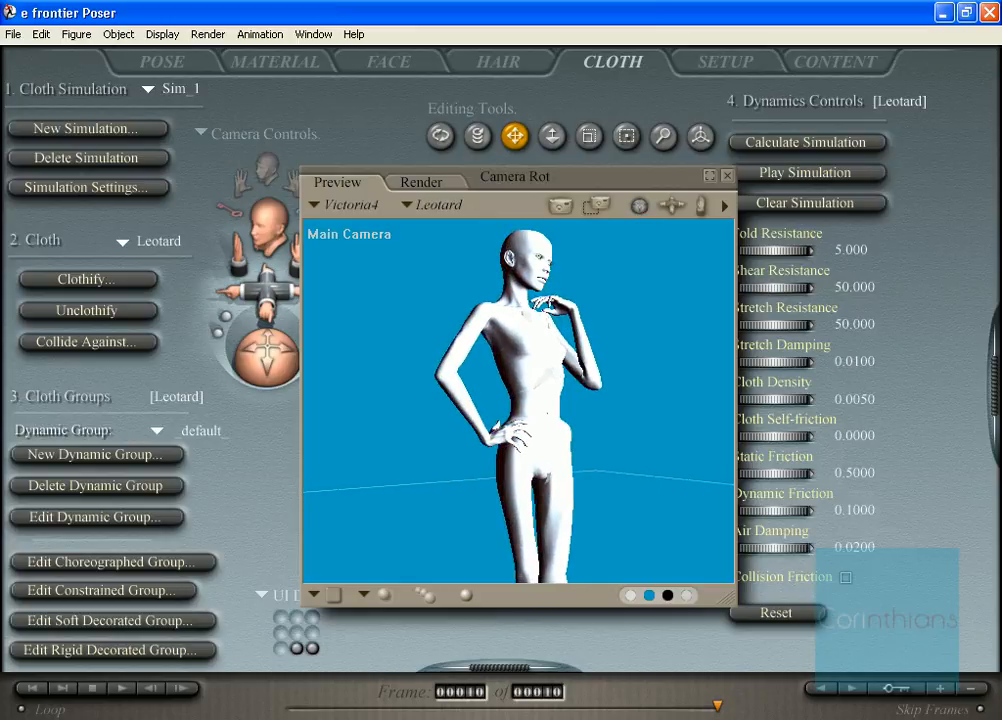
Set the leotard's Emaciated morph to 0 at frame 1
click(293, 710)
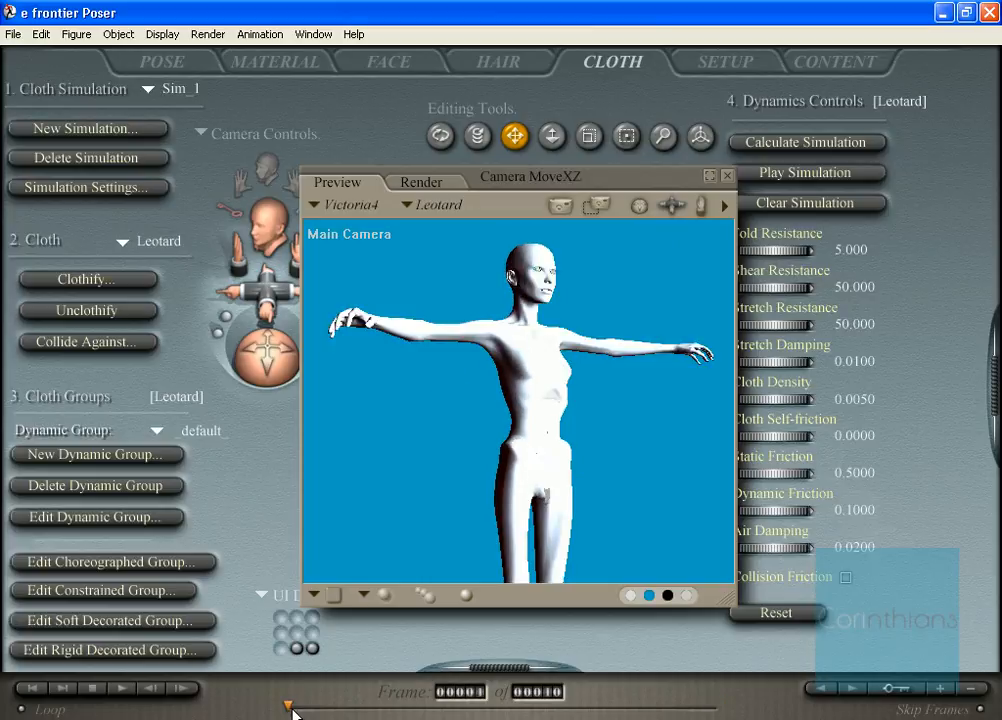
double_click(538, 432)
click(792, 103)
mouse_move(826, 160)
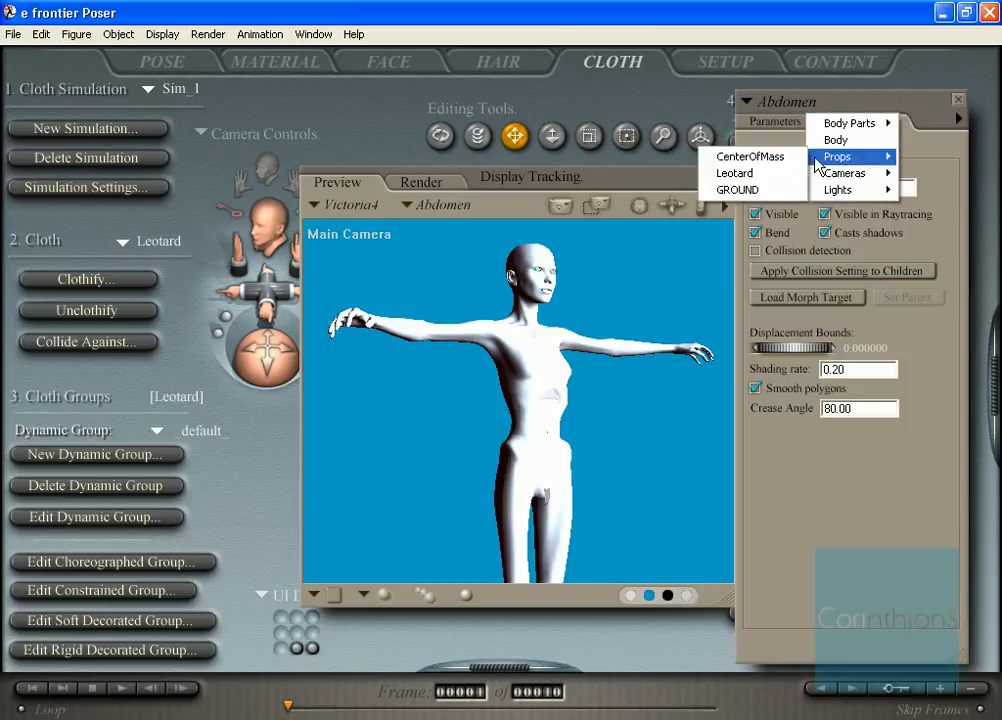
click(748, 170)
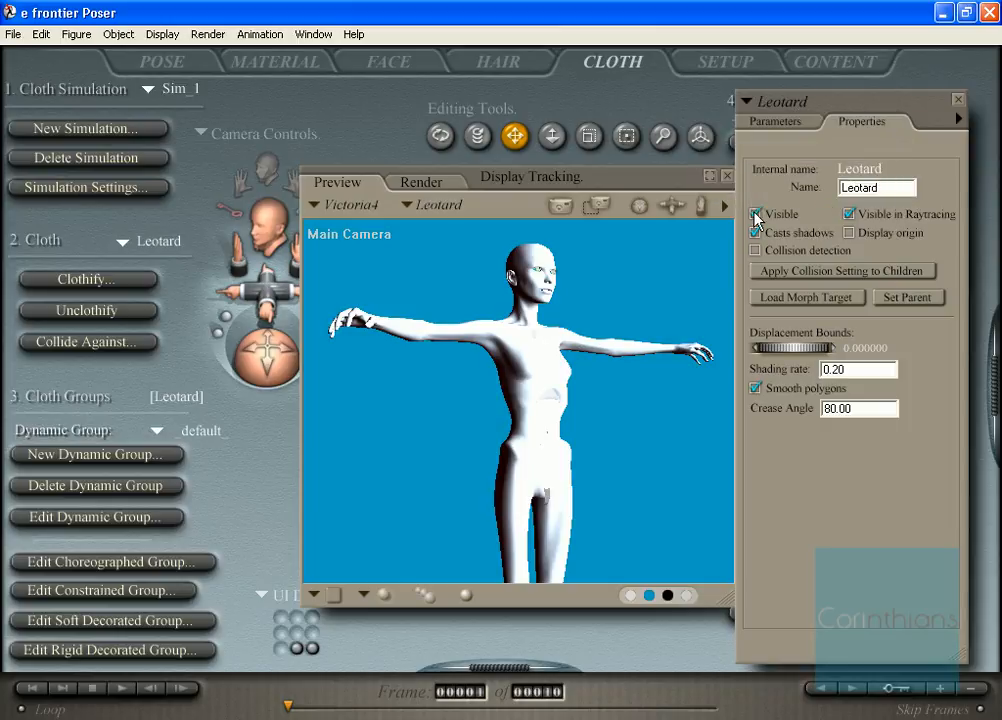
click(790, 124)
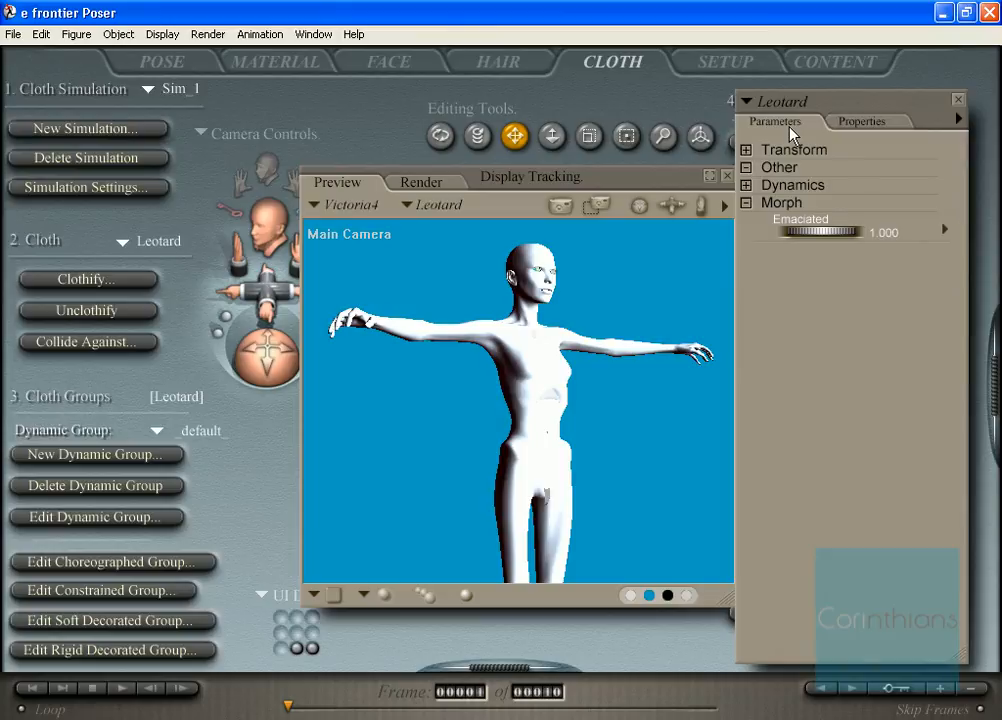
click(880, 232)
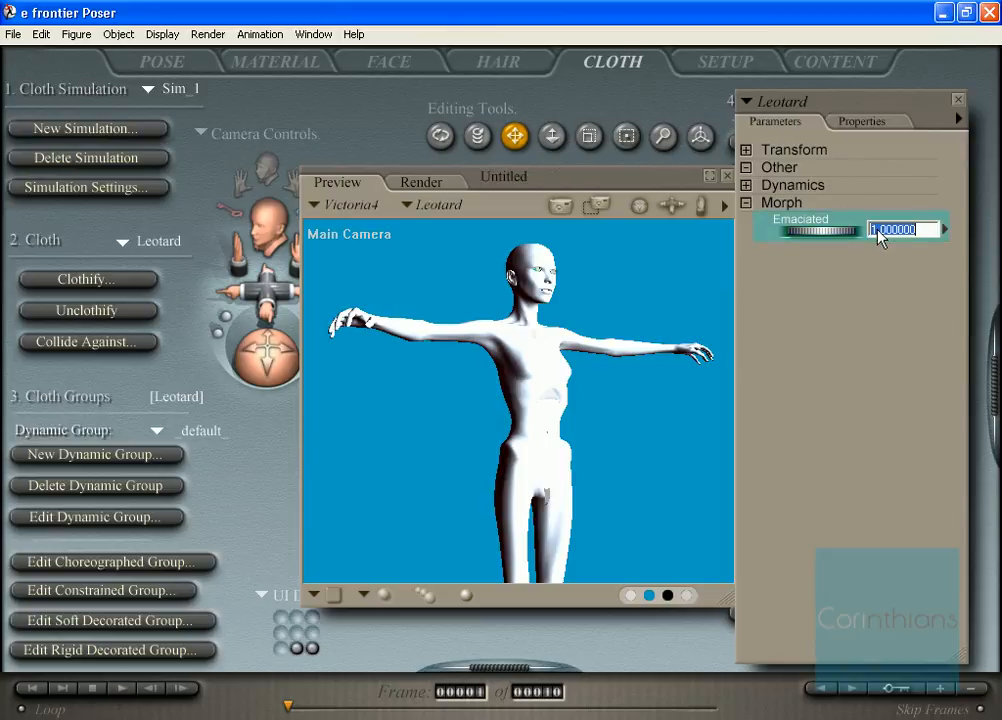
key(Return)
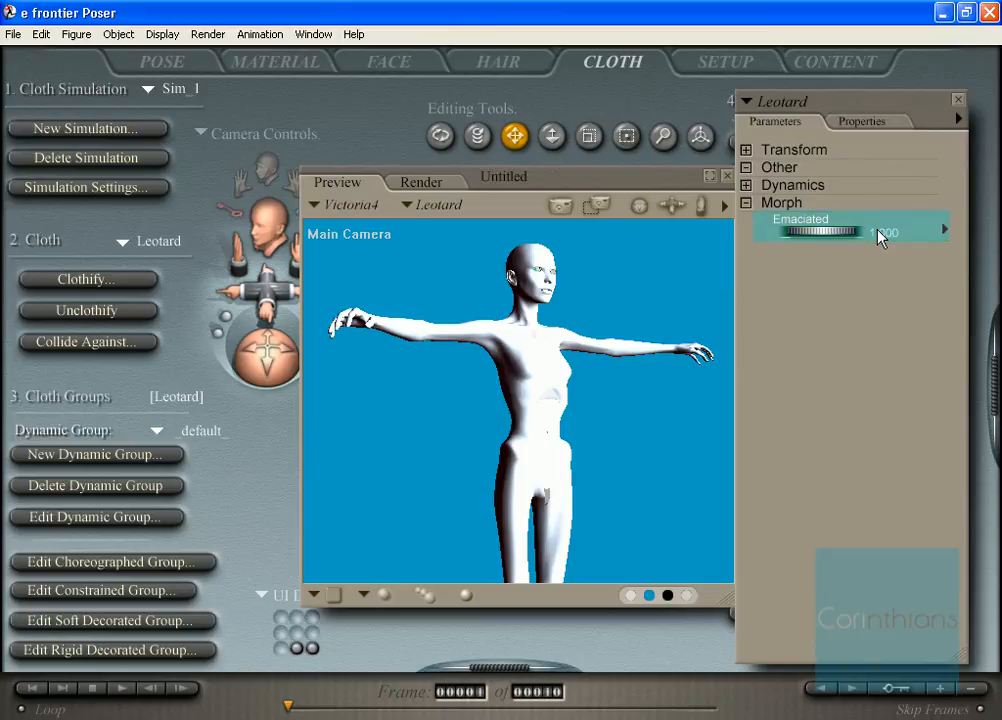
click(880, 233)
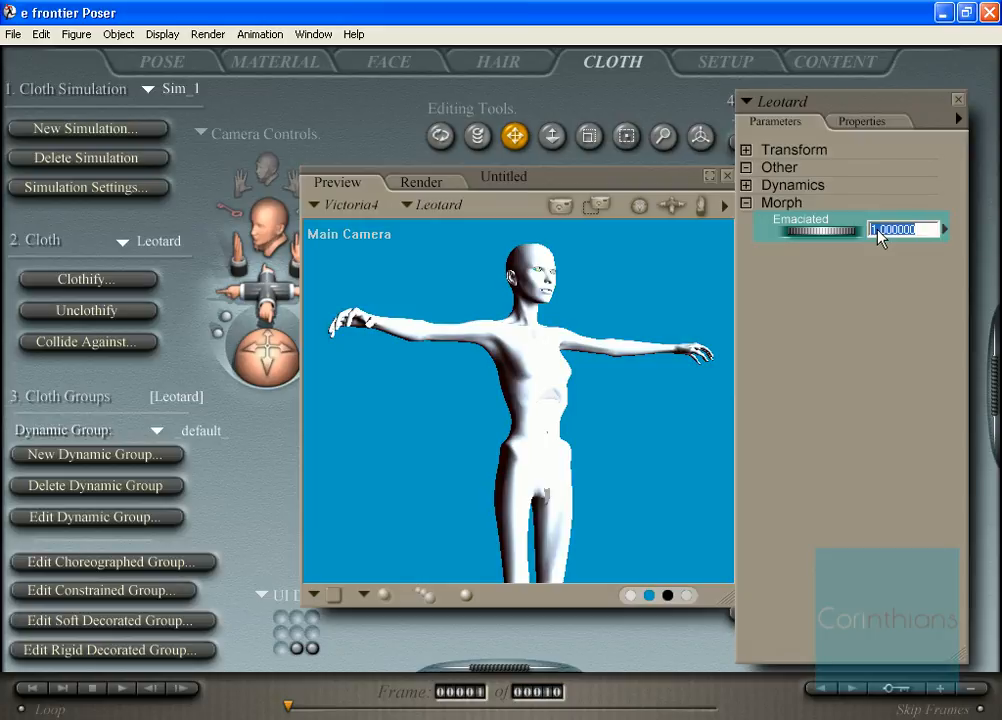
text(0)
key(Return)
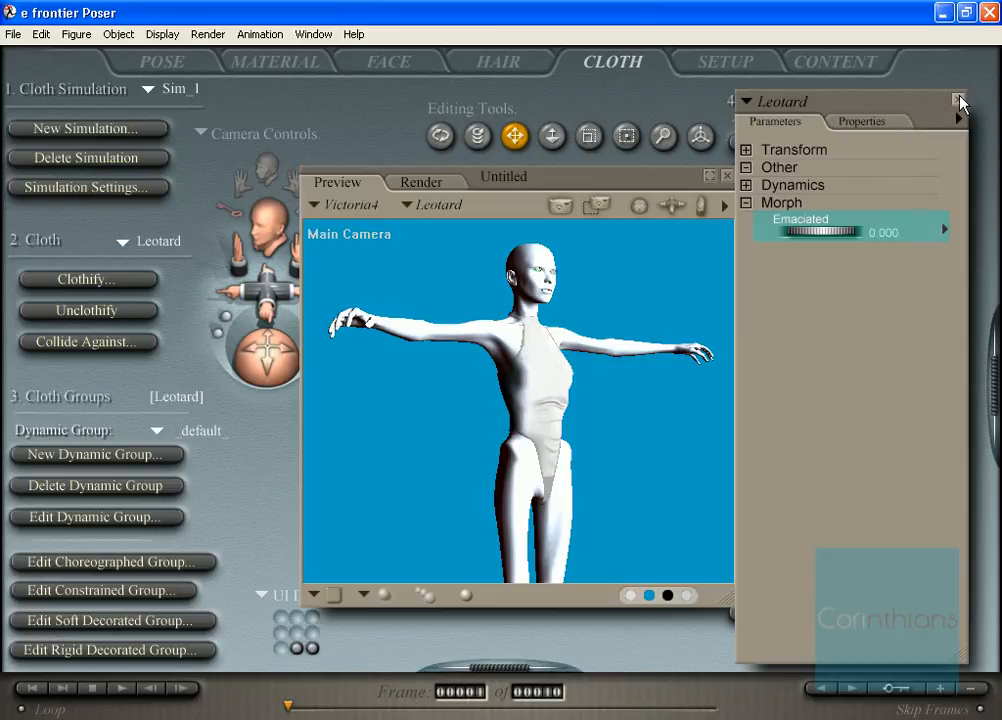
click(958, 99)
Set the leotard's Emaciated morph to 0 at frame 10 and inspect its fit on the posed figure from an angle
click(716, 711)
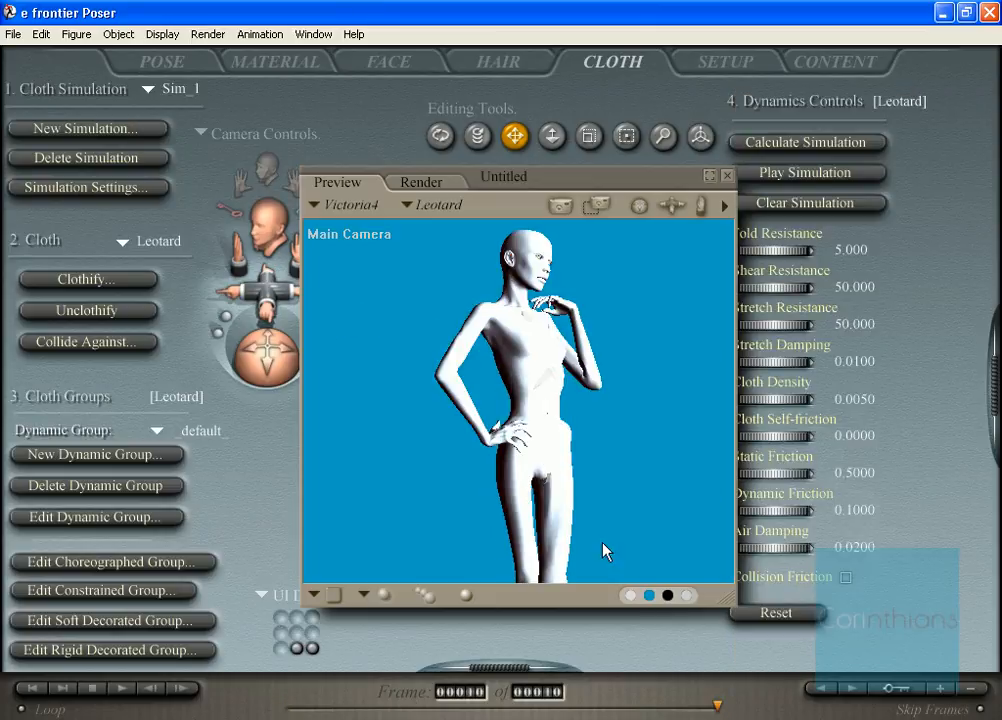
double_click(553, 390)
click(789, 127)
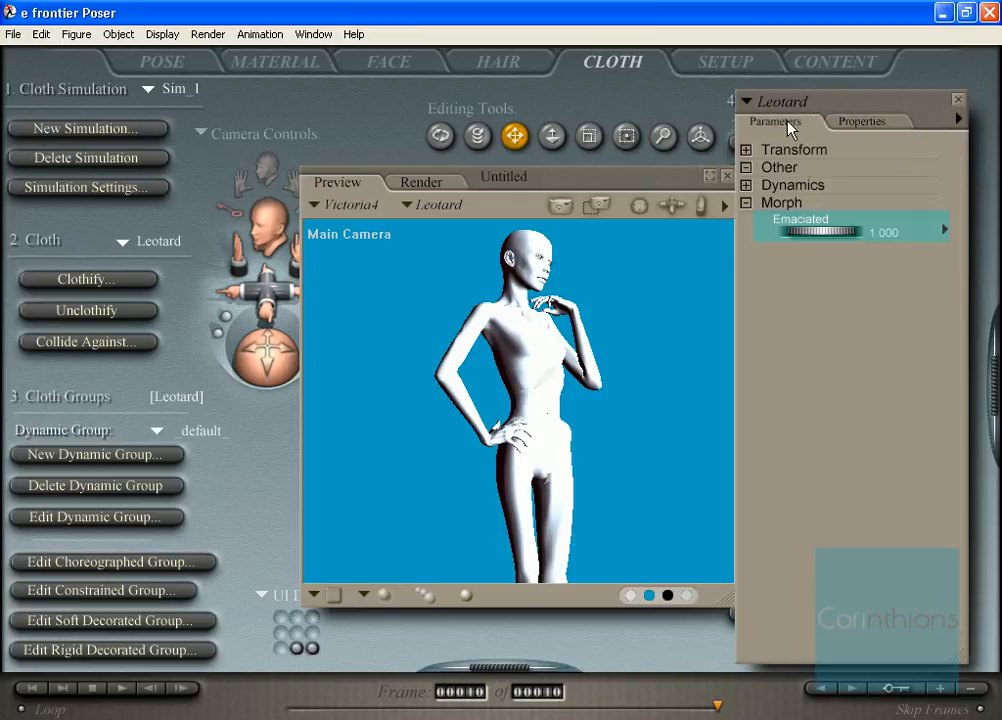
click(890, 230)
text(0)
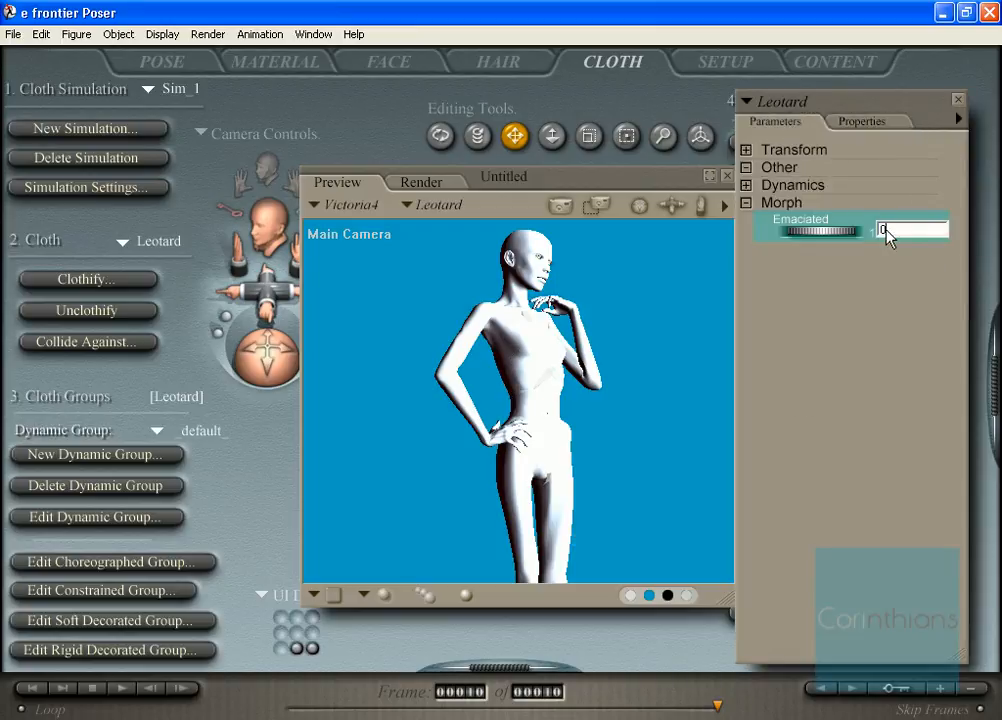
key(Return)
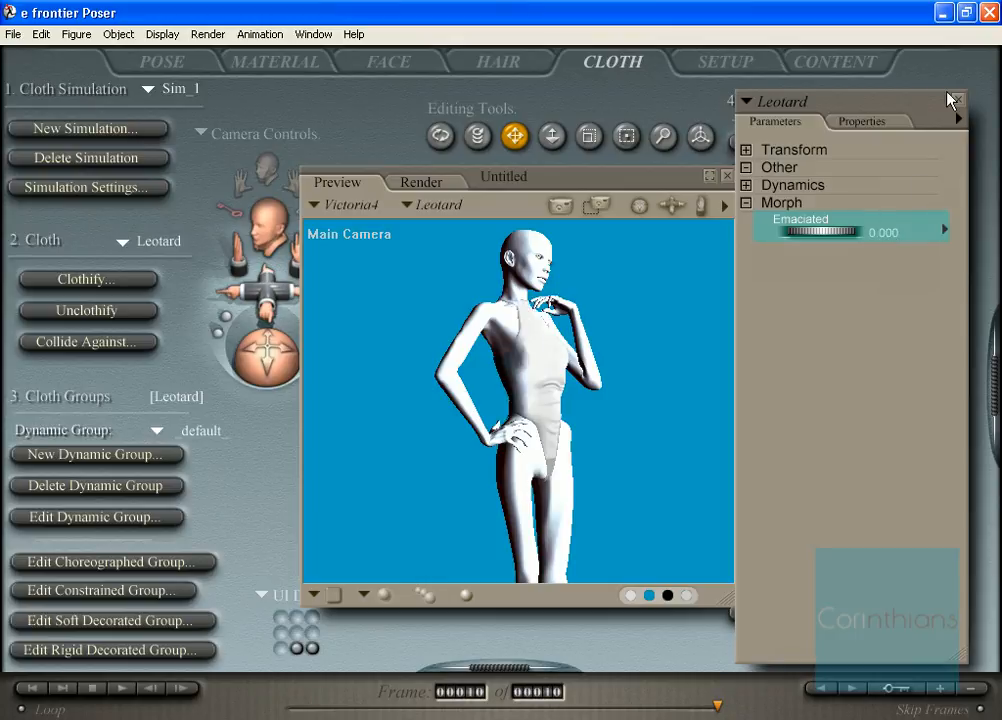
click(957, 99)
drag(639, 206, 485, 206)
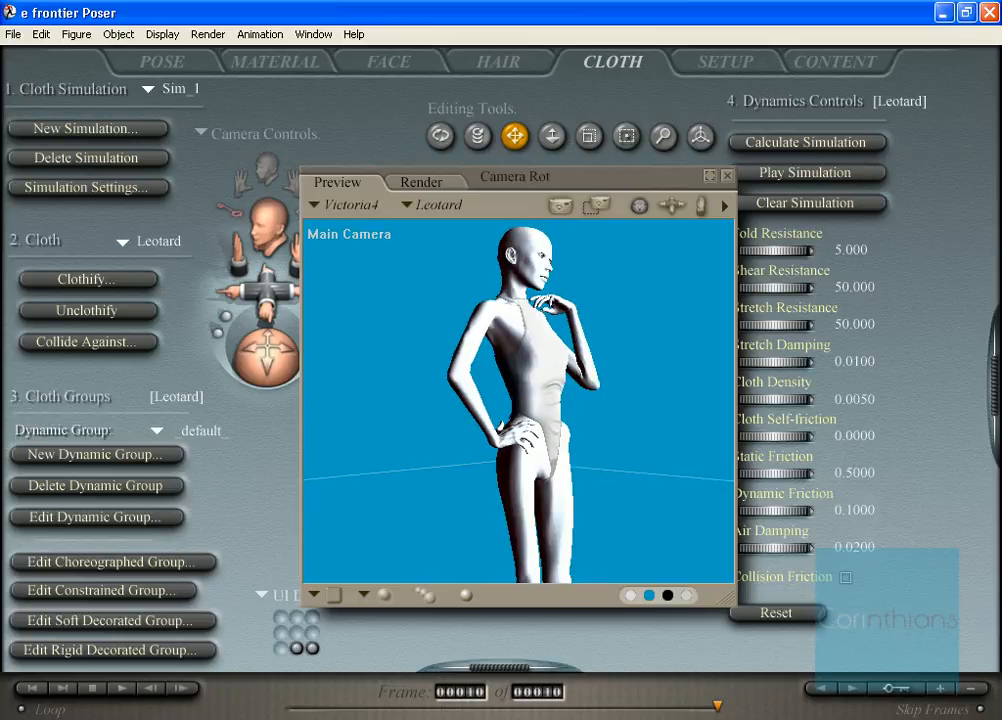